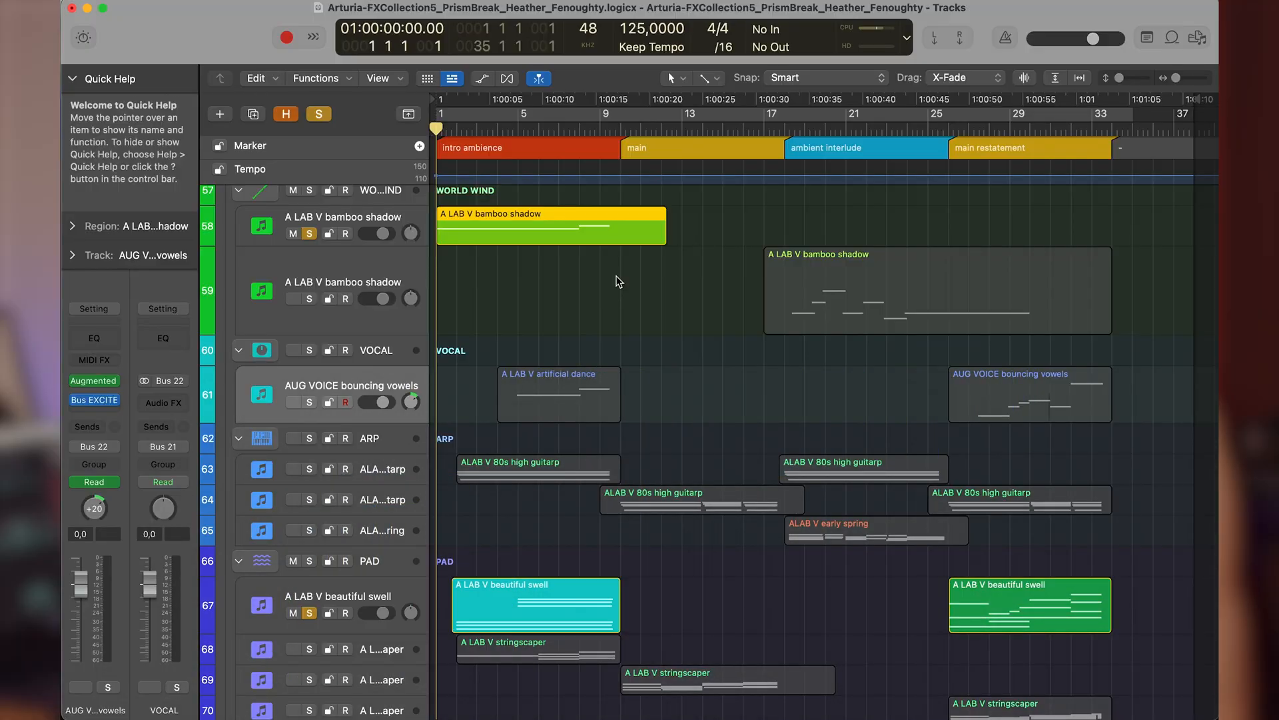
Play the soloed intro ambience from bar 1, enlarging the first bamboo shadow track and selecting its beautiful swell, then PIGMENTS atlas region
key("space")
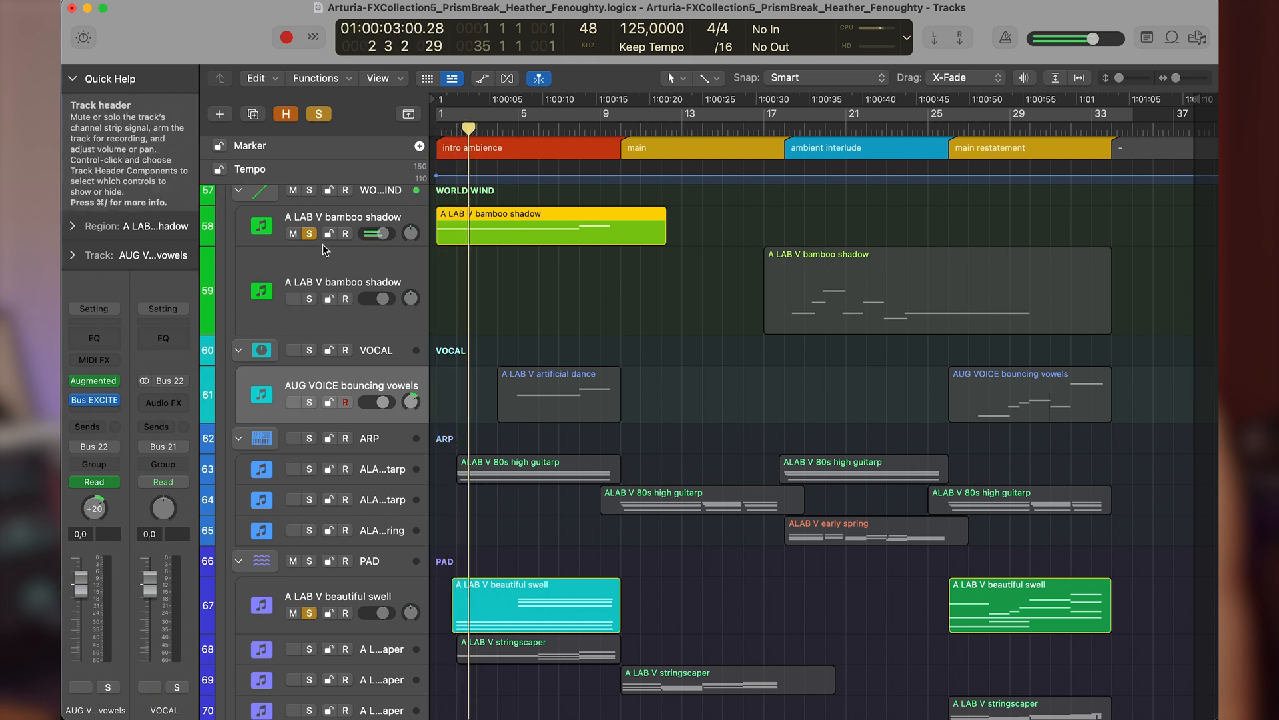
left_click_drag(321, 242, 321, 285)
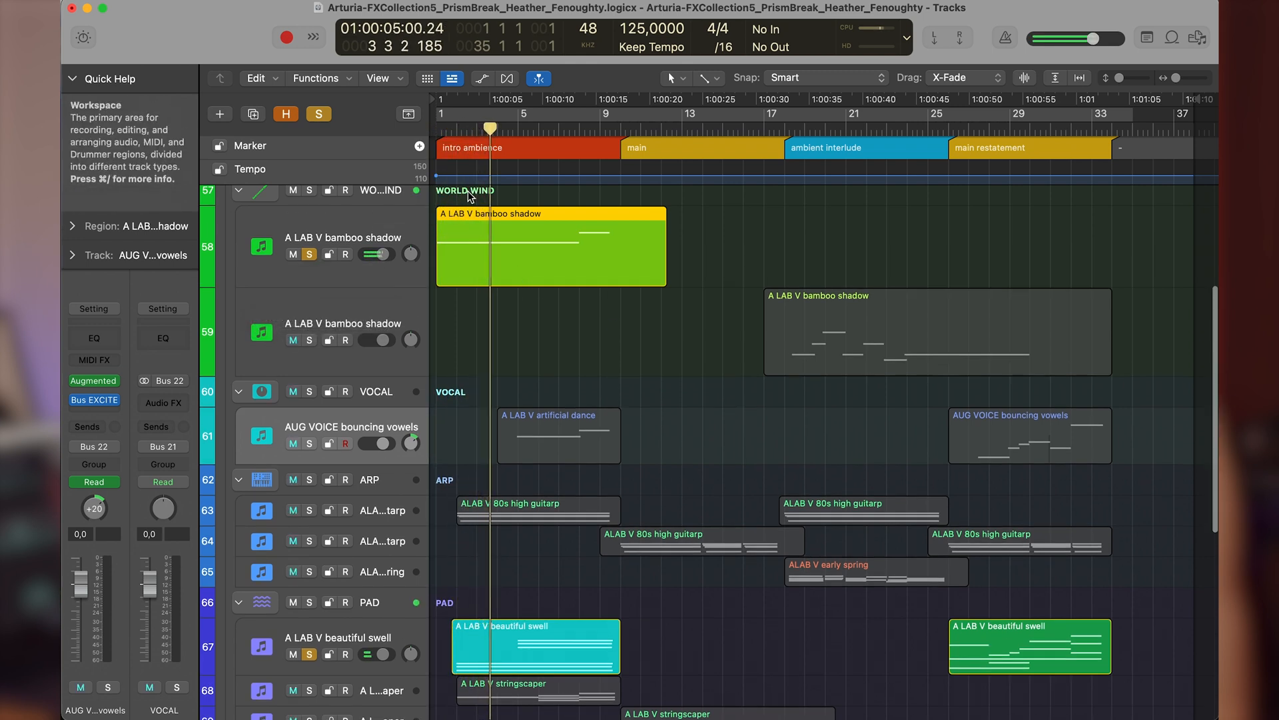
scroll(466, 267, "down", 10)
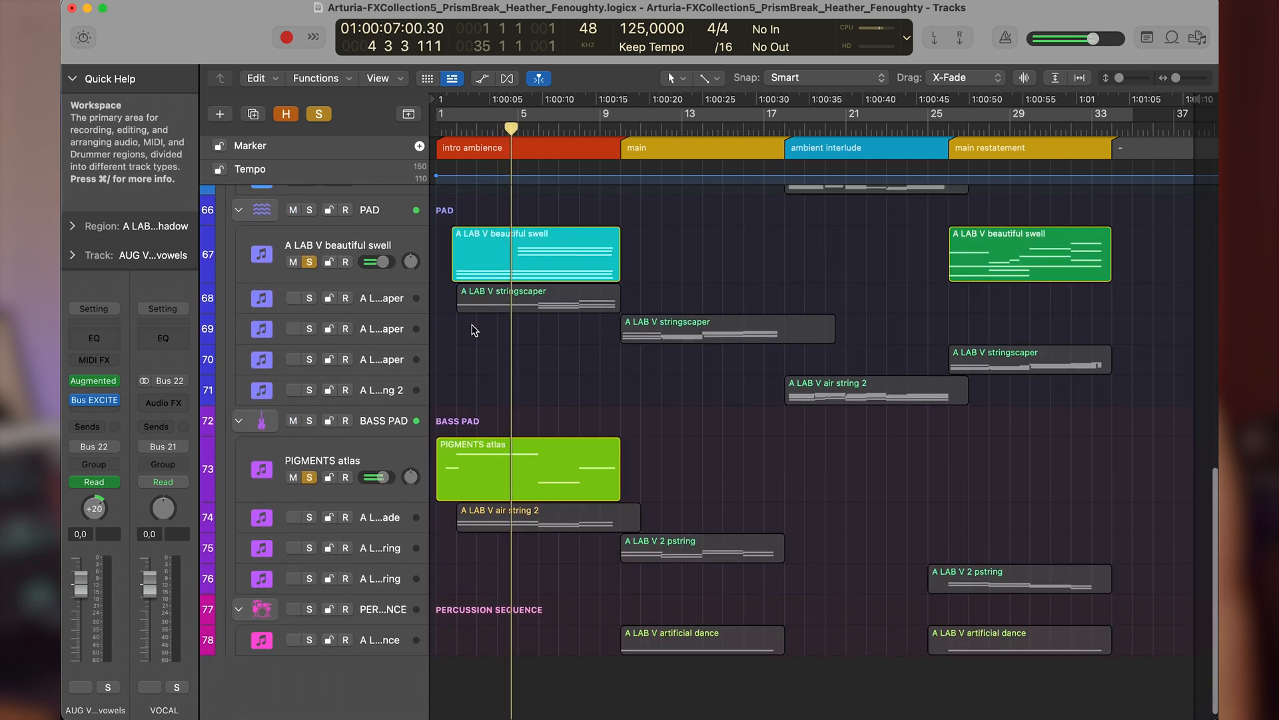
left_click(497, 243)
left_click(517, 471)
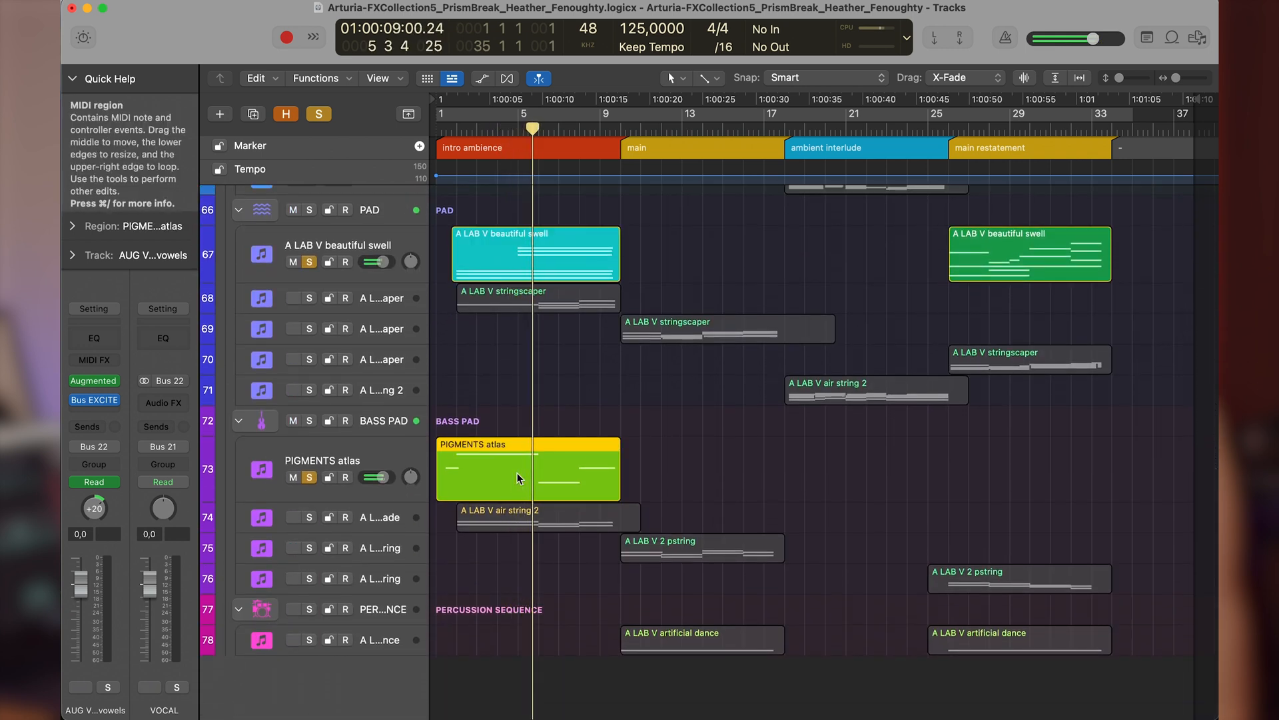
scroll(517, 473, "up", 6)
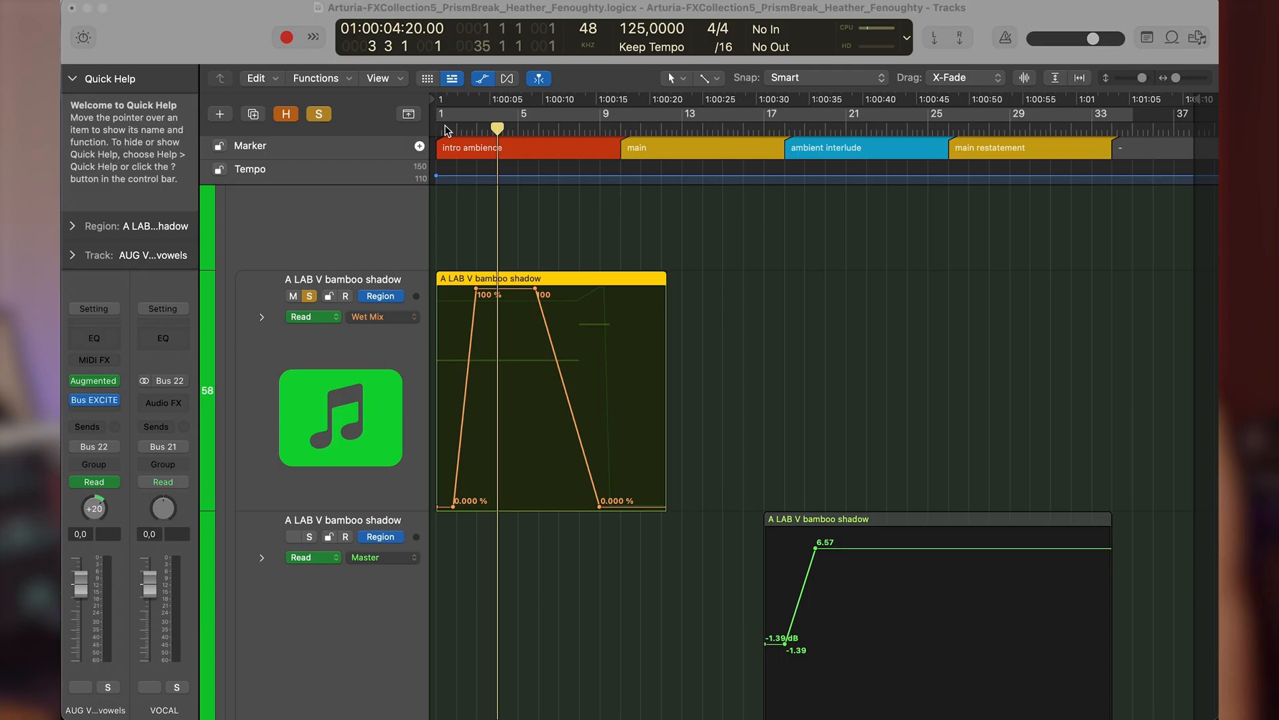
Return the playhead to bar 1 and open the Bus EXCITER-104 plug-in of the AUG VOICE bouncing vowels track from the mixer, hiding the mixer again
left_click(445, 125)
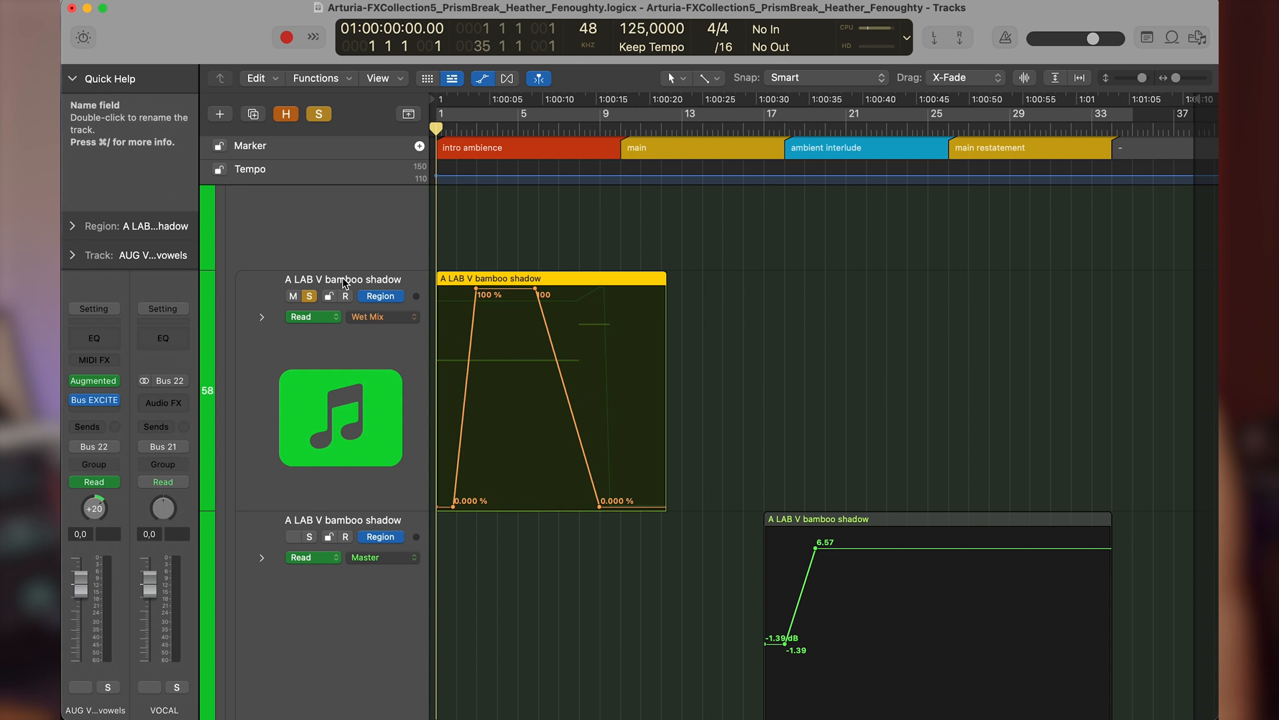
key("x")
left_click(861, 560)
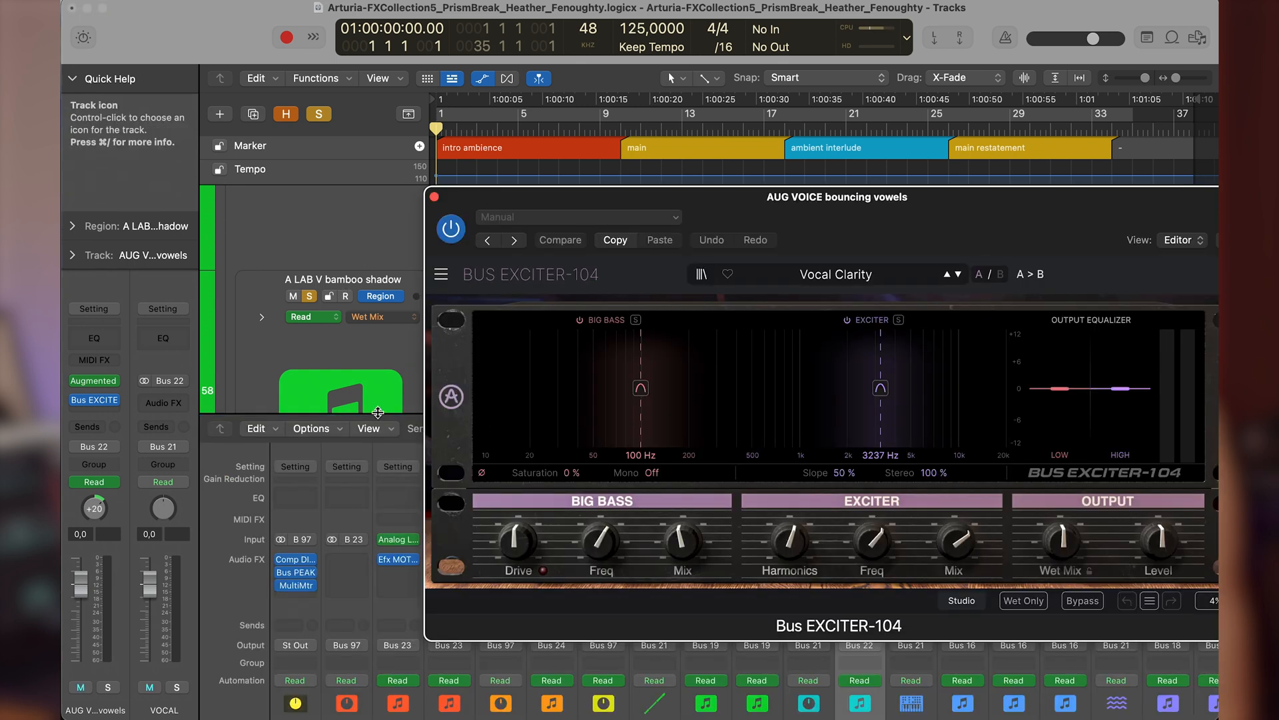
key("x")
Shrink the Bus EXCITER-104 plug-in window and move it clear of the first bamboo shadow region
left_click(440, 274)
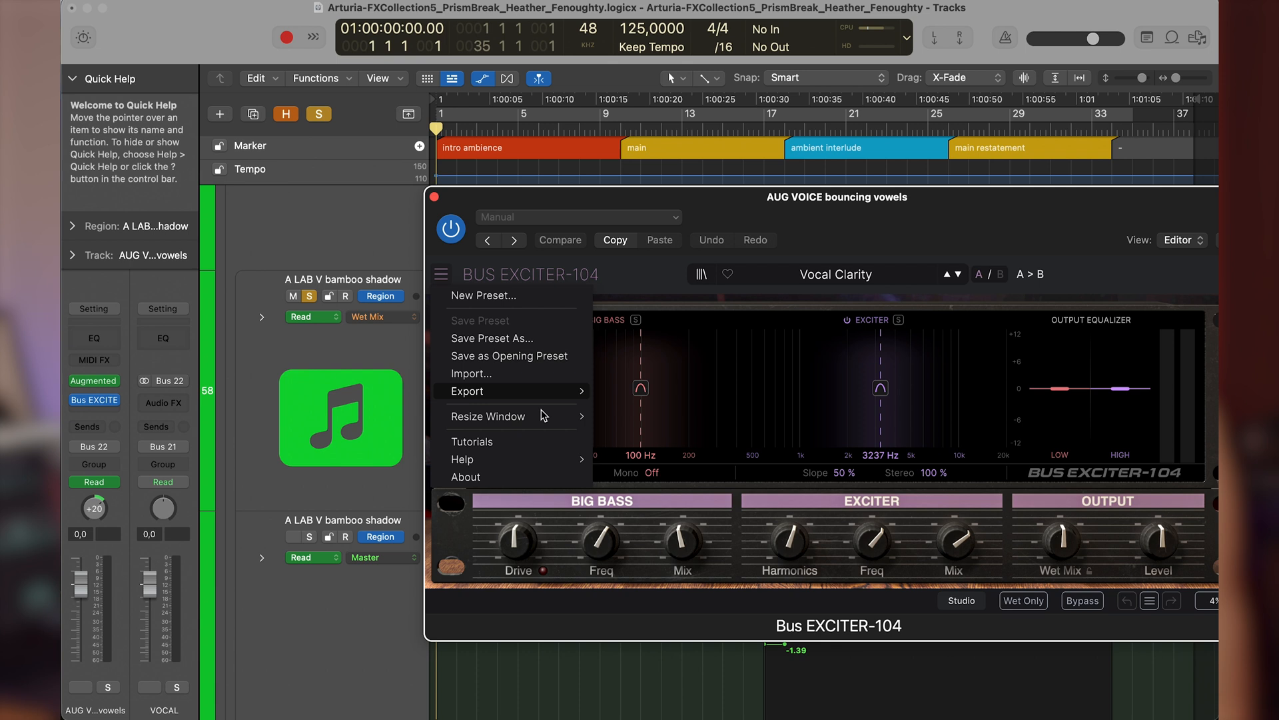
mouse_move(533, 419)
left_click(631, 277)
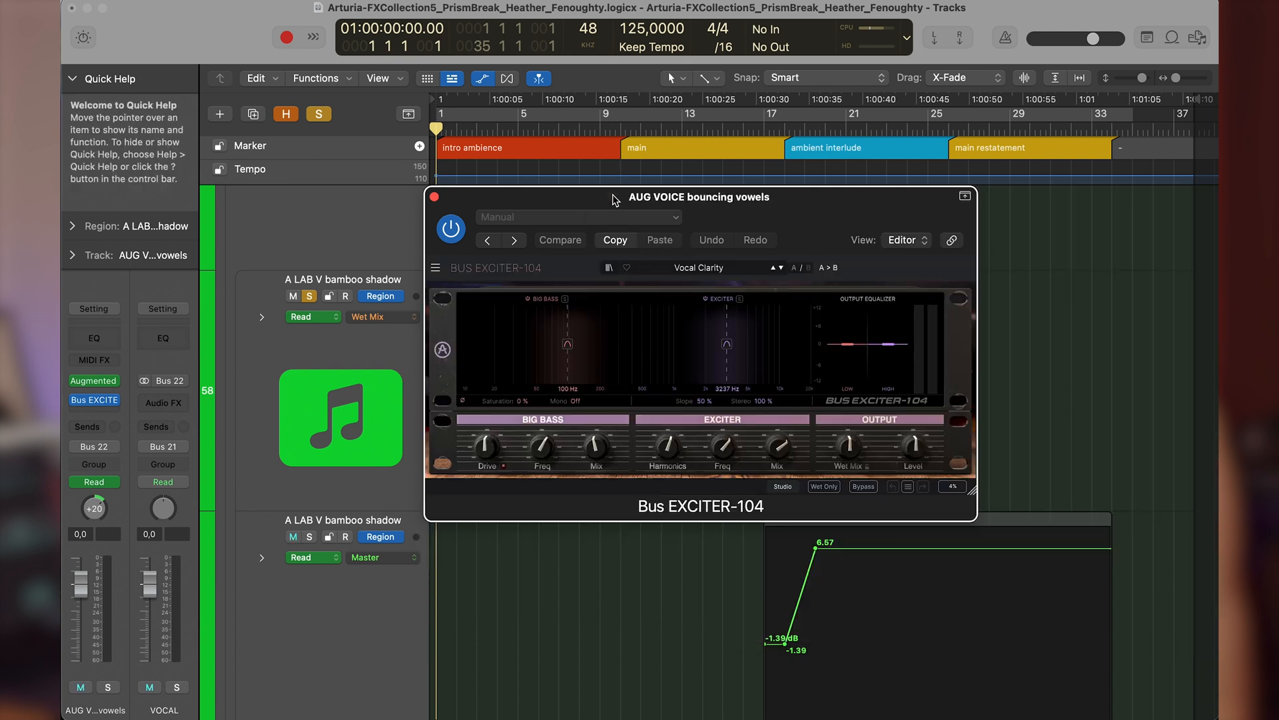
left_click_drag(619, 200, 859, 45)
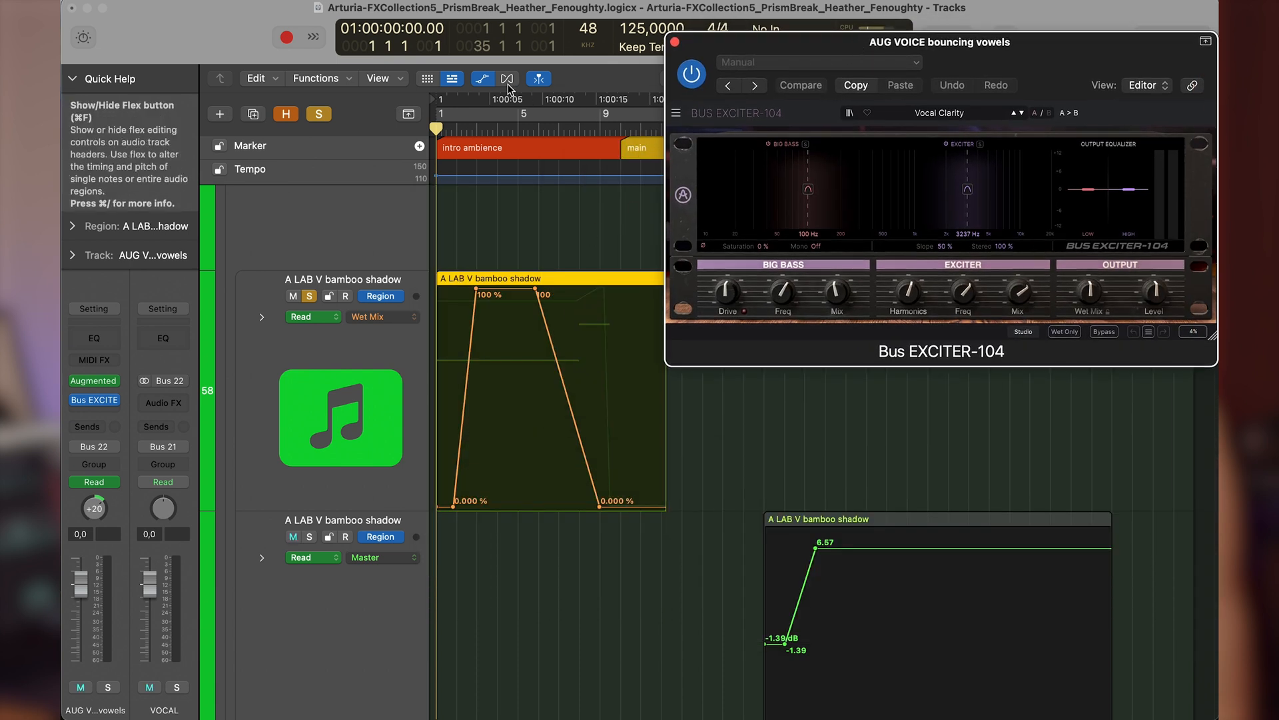
Play the intro from bar 1 while examining the Wet Mix automation on bamboo shadow and the Master automation on beautiful swell
left_click(423, 125)
key("space")
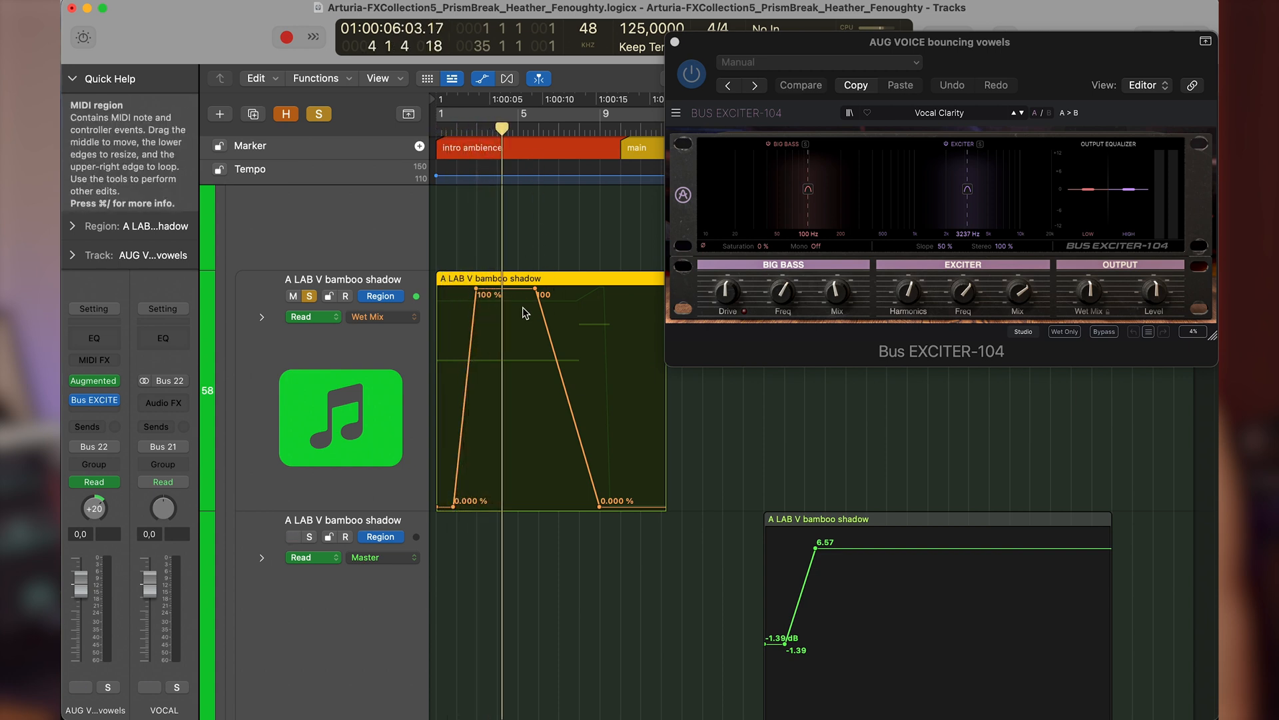
scroll(525, 310, "down", 5)
scroll(525, 313, "down", 5)
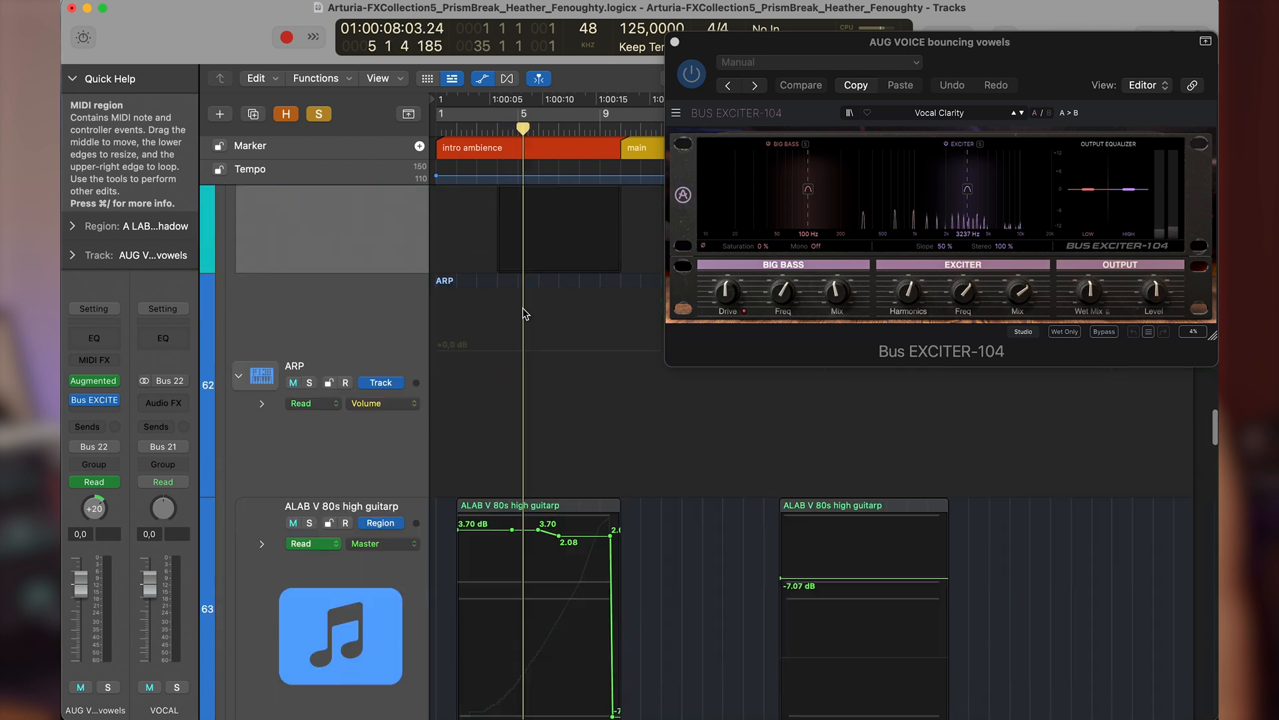
scroll(525, 319, "down", 2)
scroll(525, 320, "down", 6)
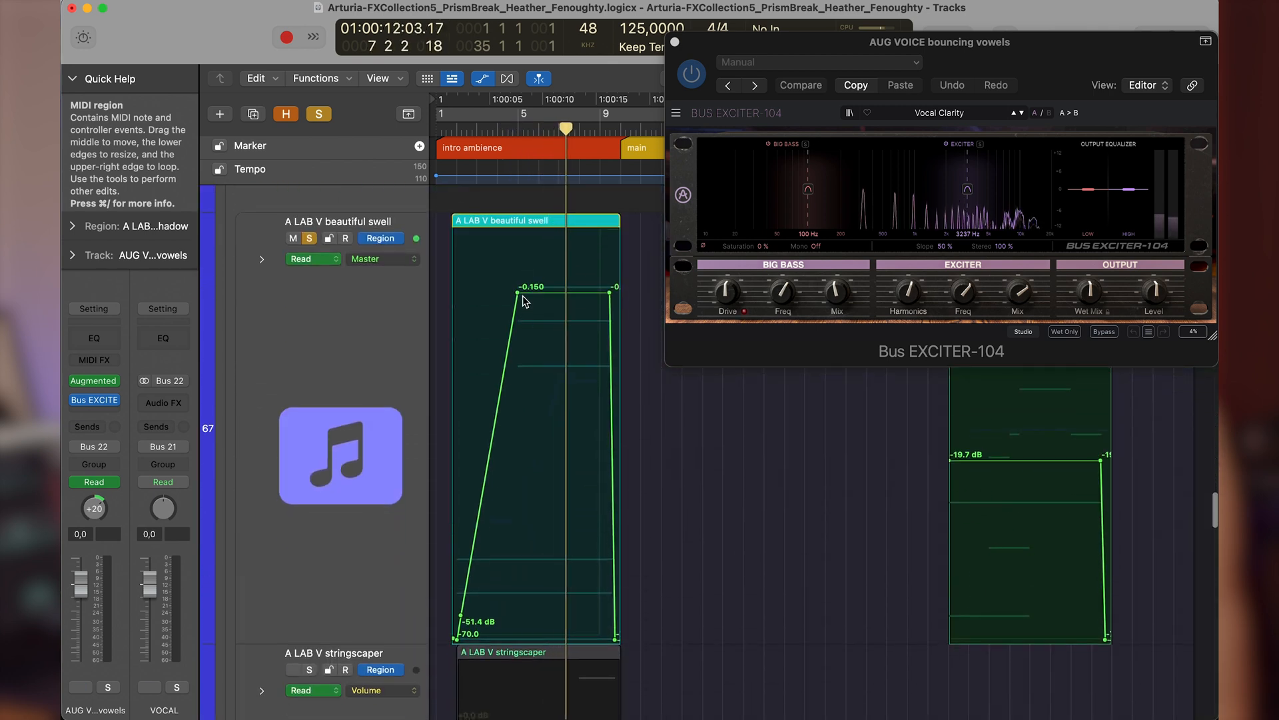
scroll(524, 297, "up", 15)
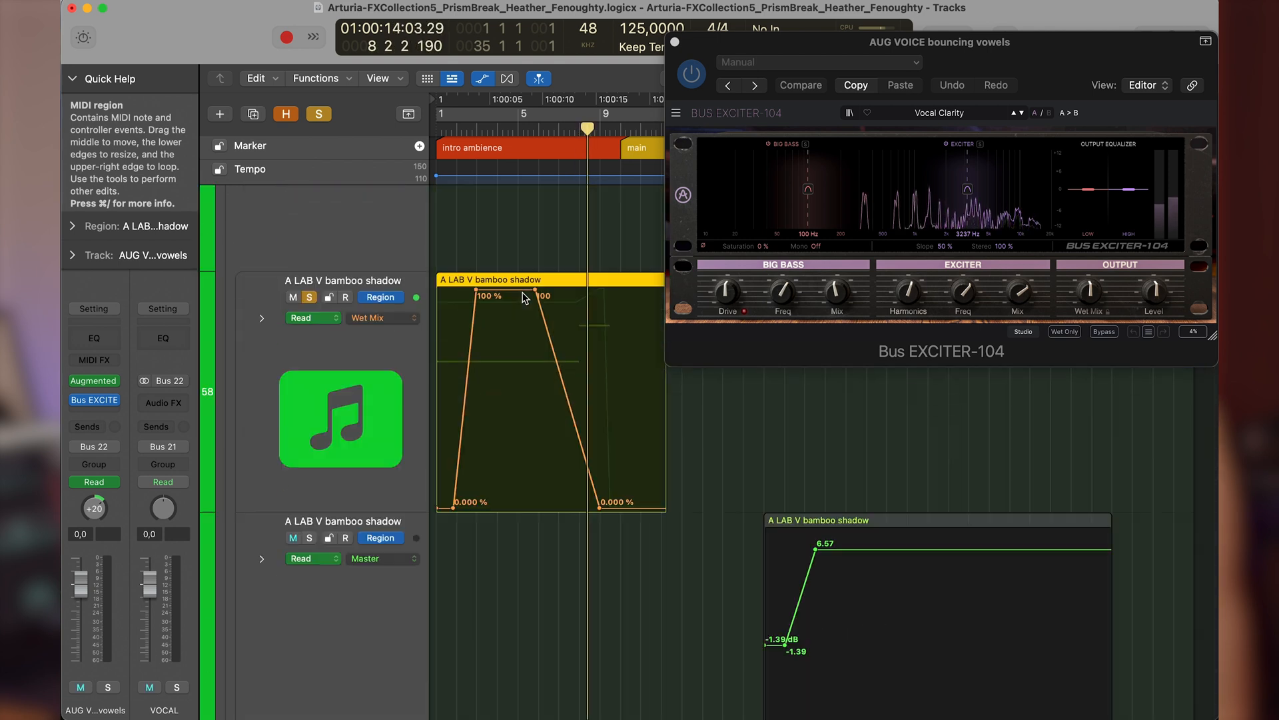
scroll(526, 297, "up", 3)
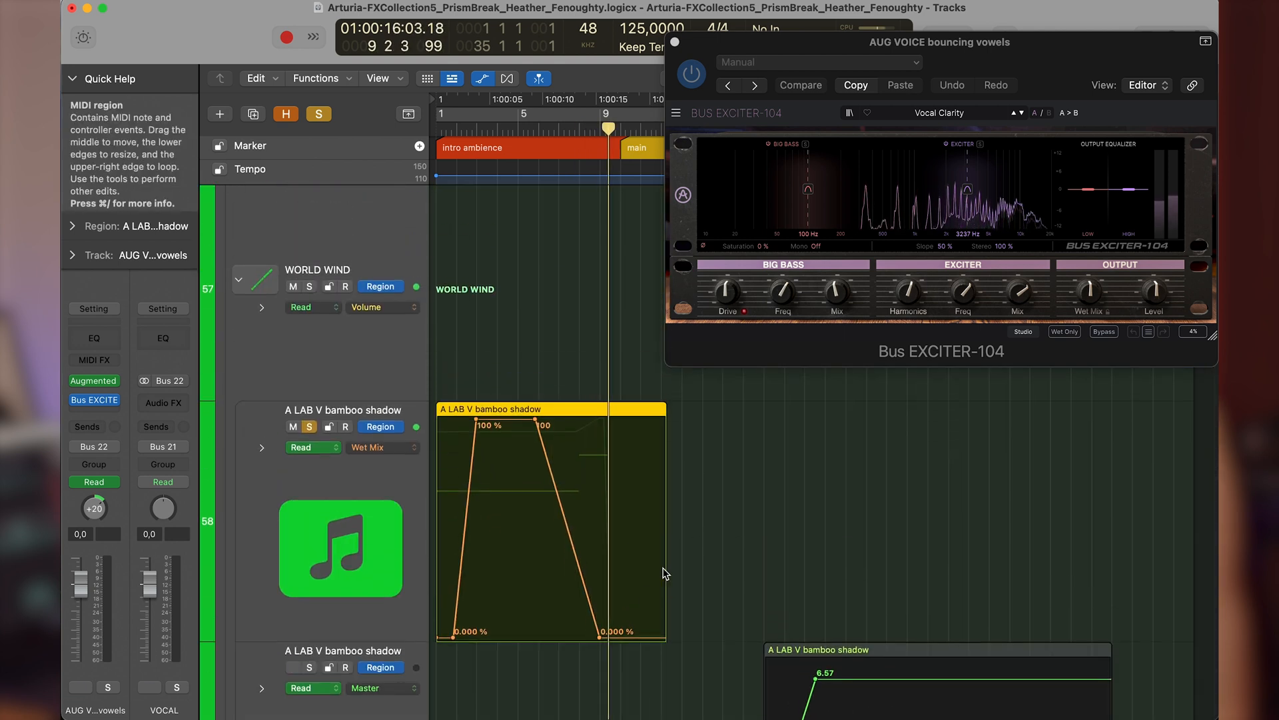
left_click(598, 493)
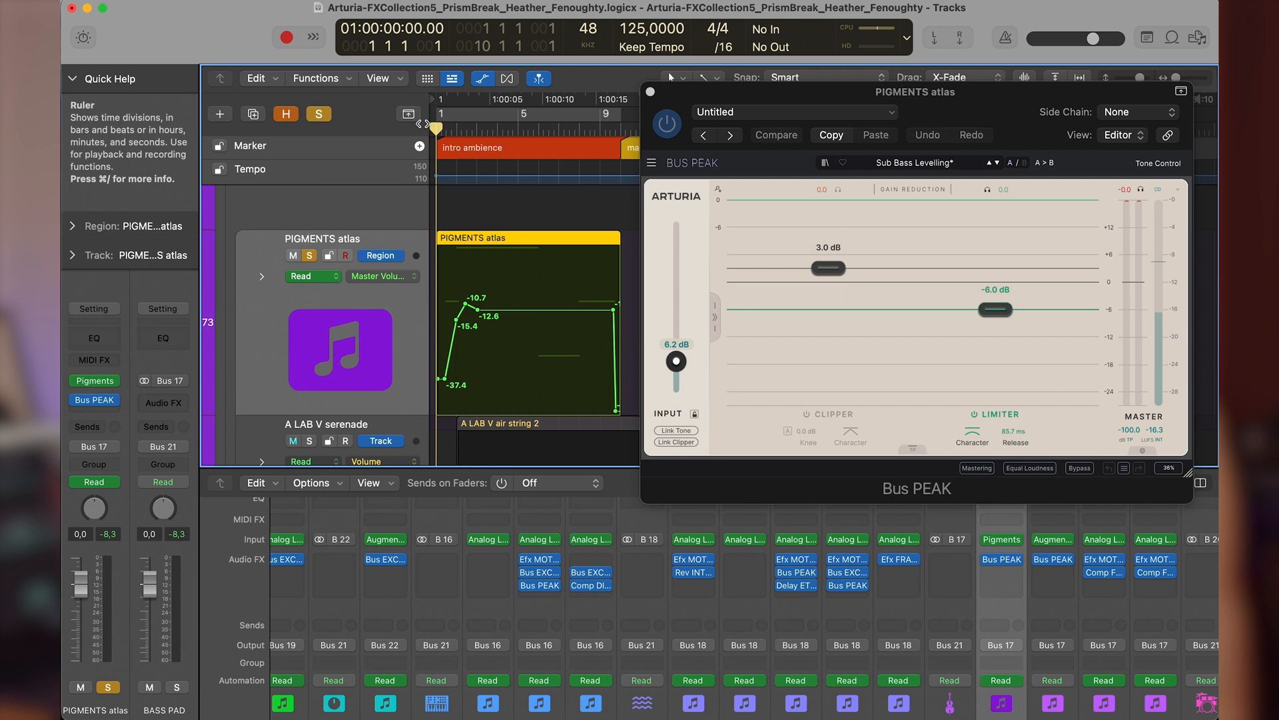
Play the soloed PIGMENTS atlas part from bar 1 and compare its sound with Bus PEAK bypassed and active
key("space")
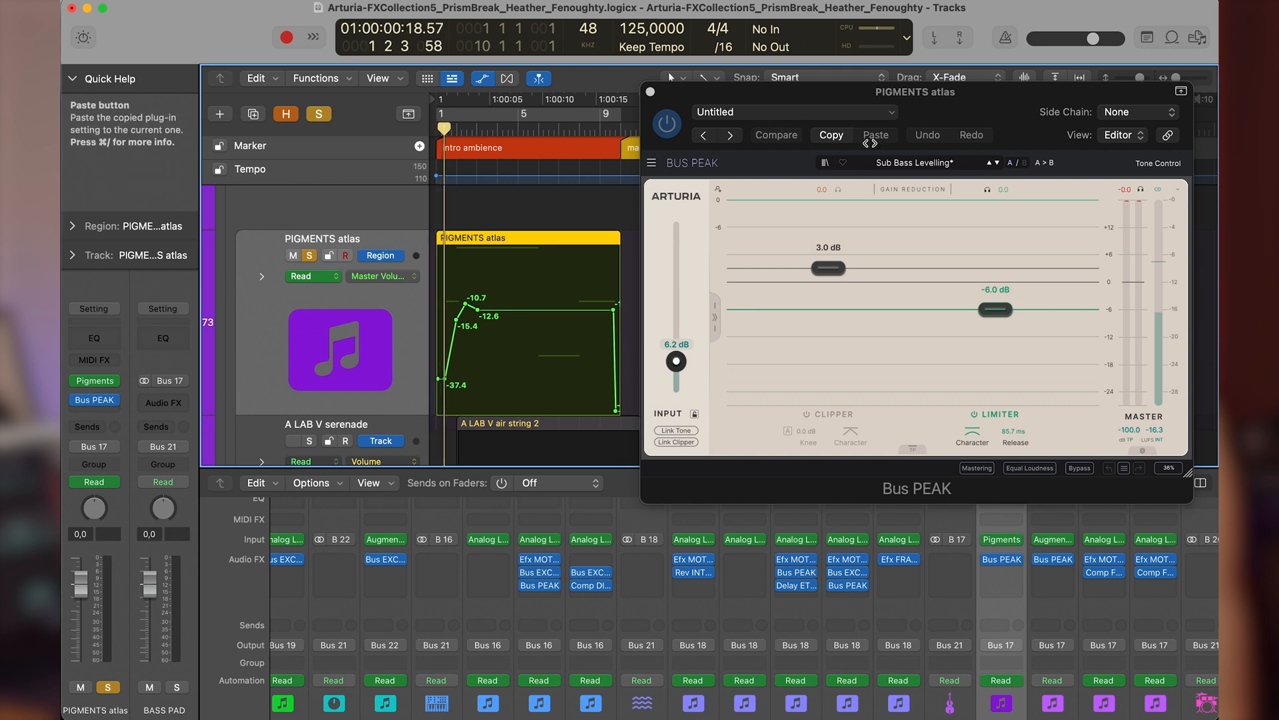
left_click(838, 95)
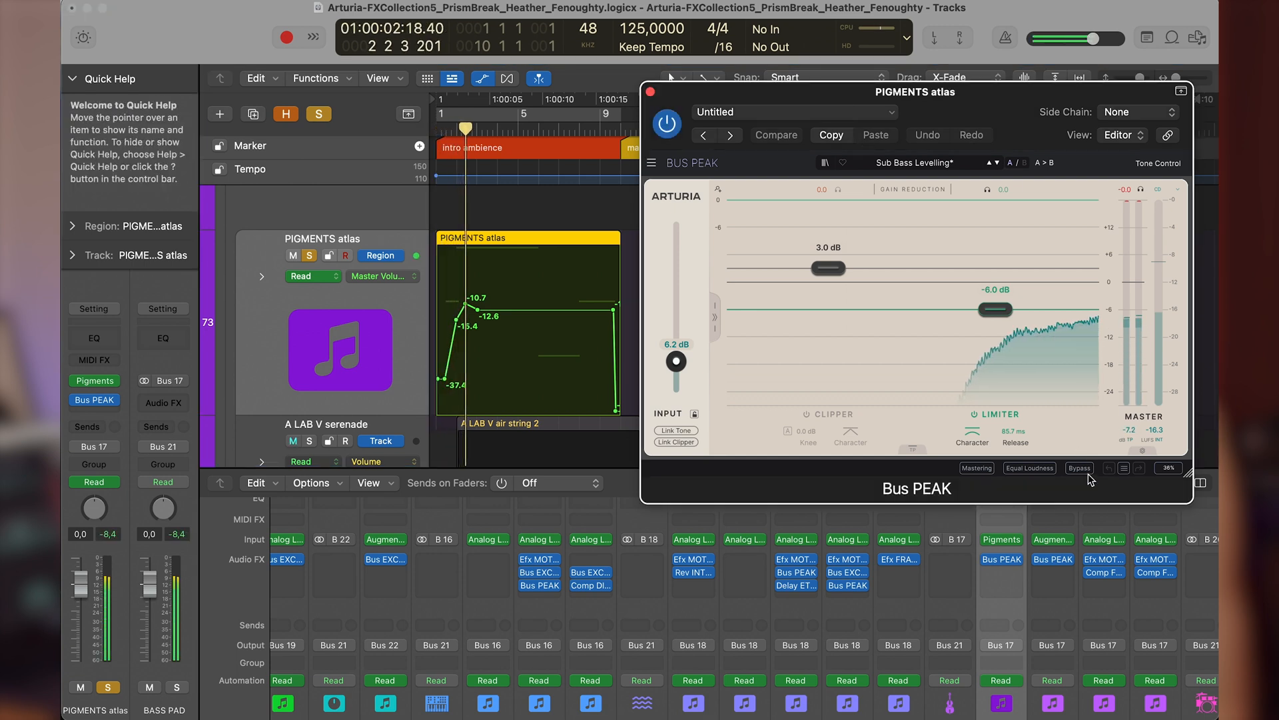
left_click(1087, 467)
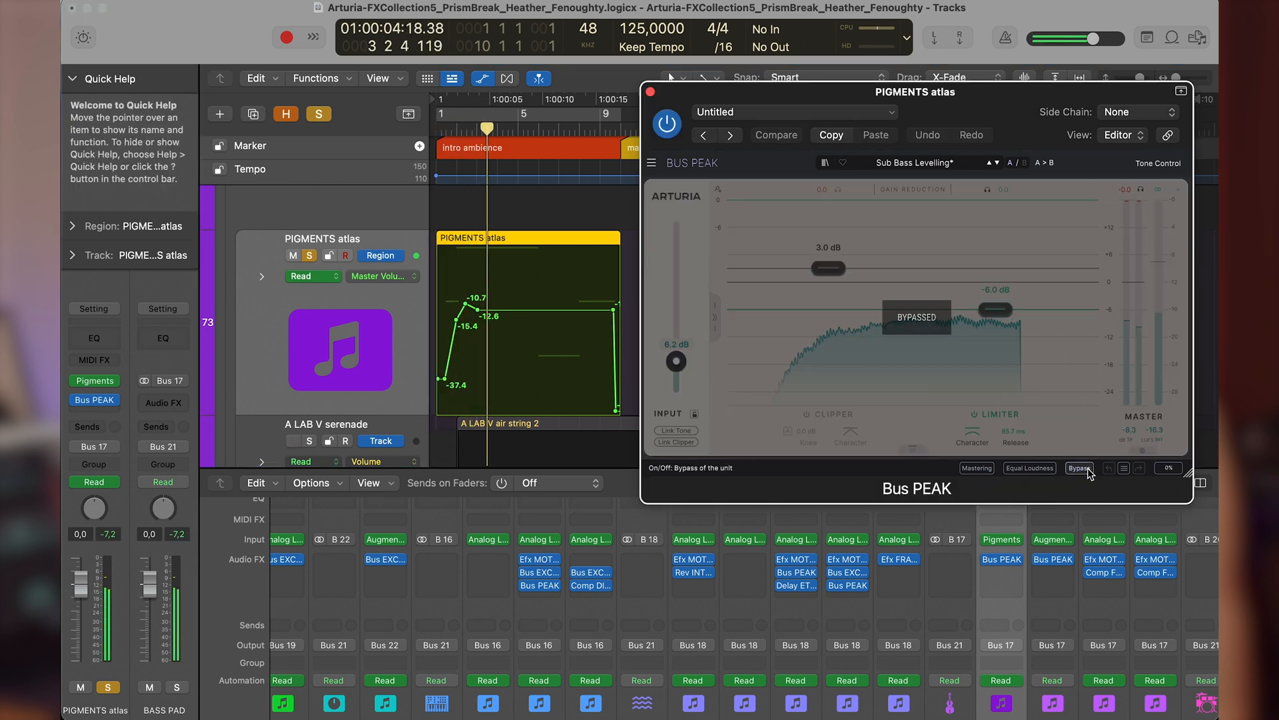
left_click(1087, 468)
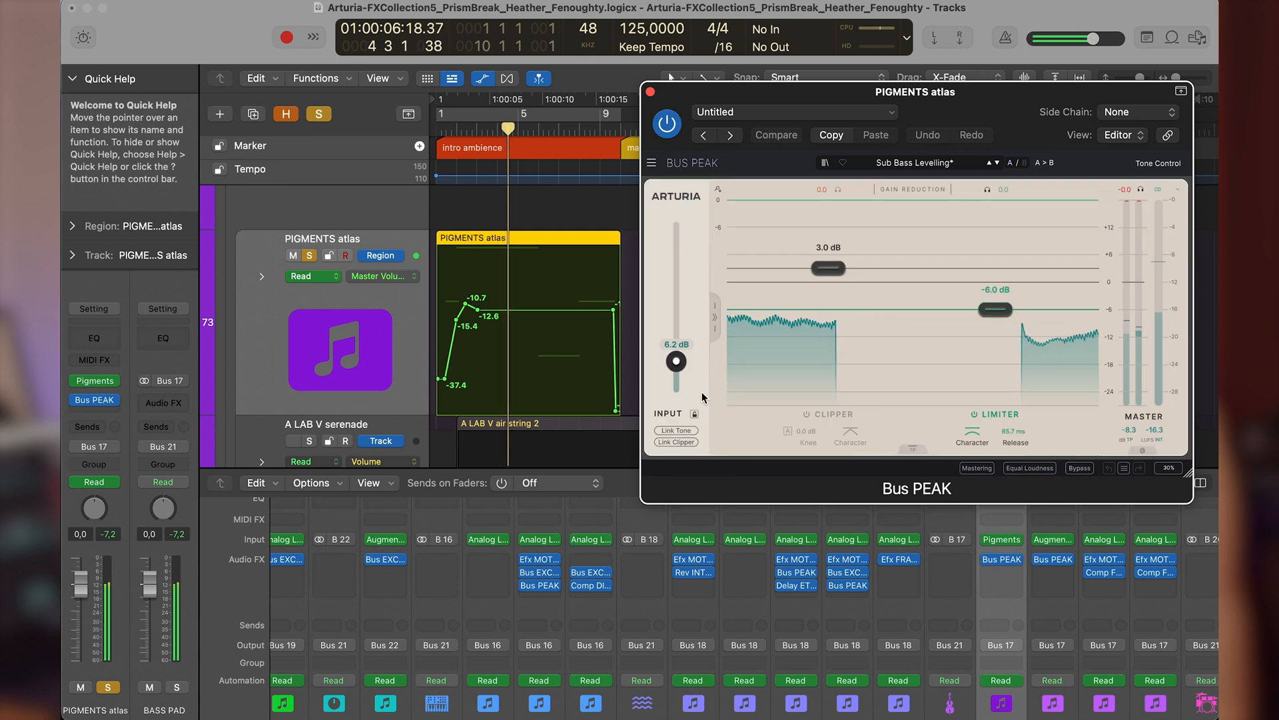
Set Bus PEAK's input gain on the PIGMENTS atlas track to 6.6 dB
mouse_move(676, 362)
left_mouse_down()
mouse_move(677, 389)
mouse_move(676, 359)
left_mouse_up()
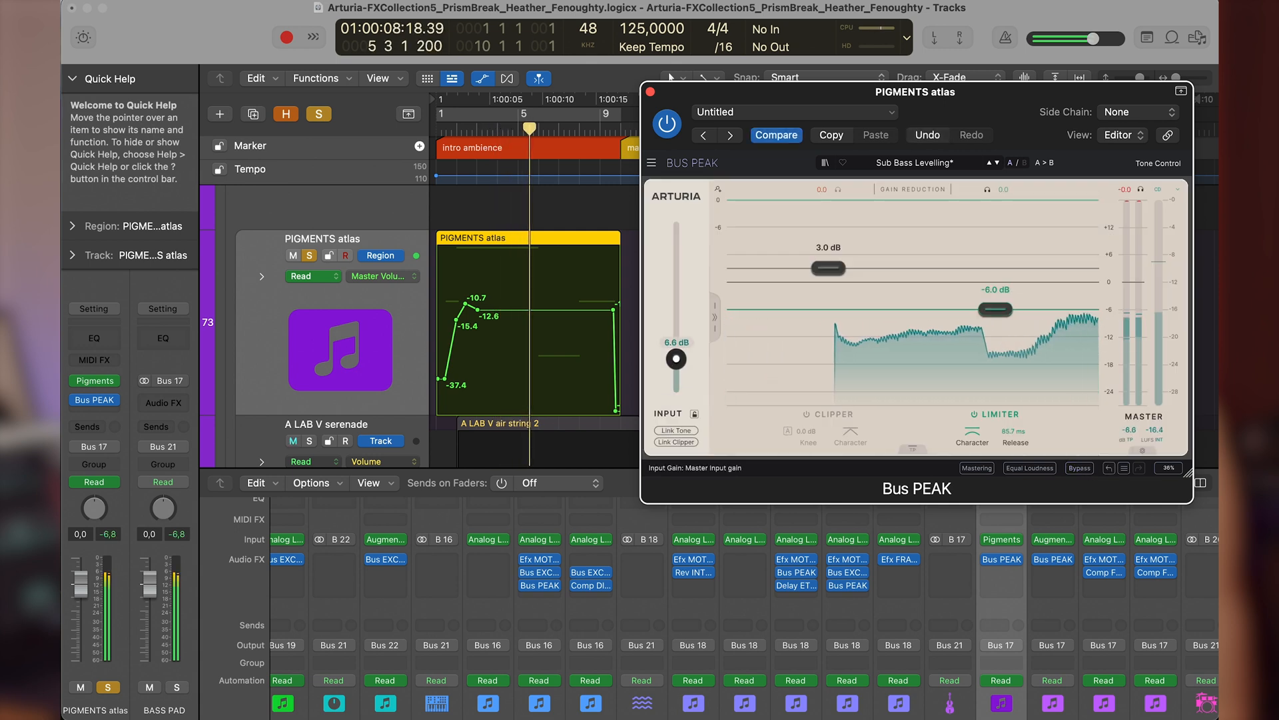
mouse_move(993, 309)
left_mouse_down()
mouse_move(993, 324)
mouse_move(993, 283)
mouse_move(997, 309)
left_mouse_up()
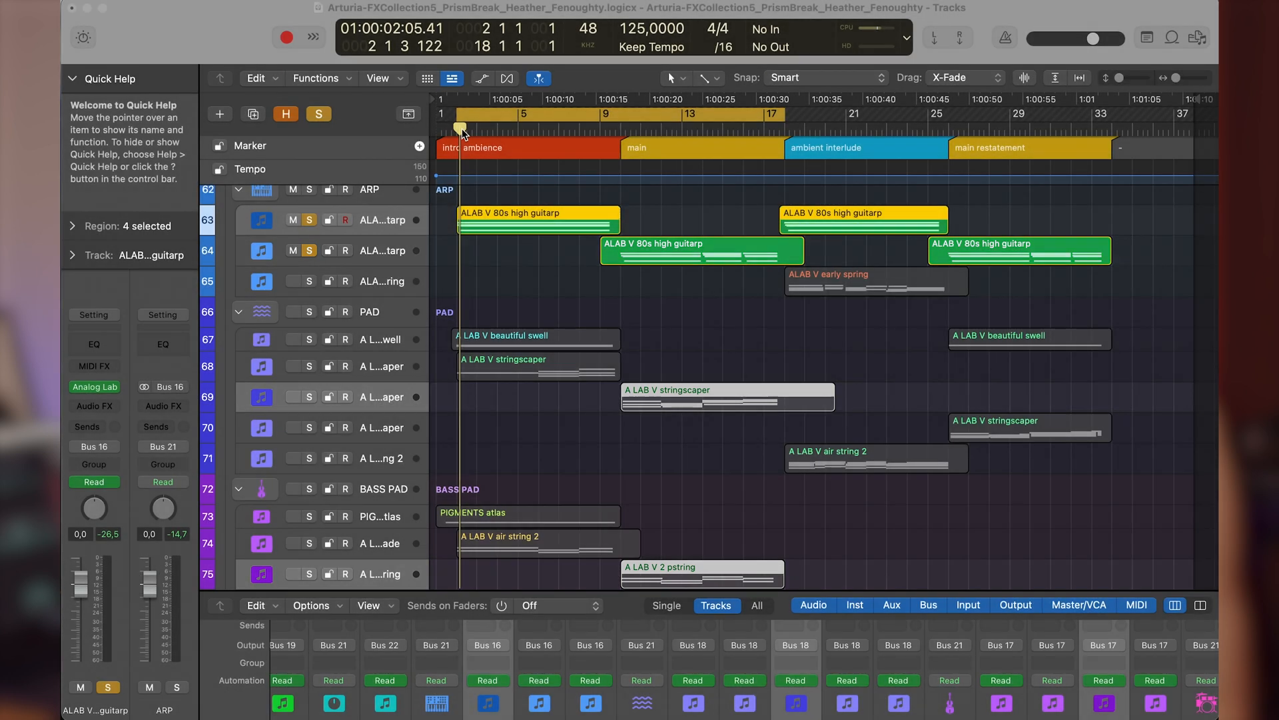
Play the 80s high guitarp parts and examine track 64's Efx MOTIONS, Bus EXCITER-104 and Bus PEAK plug-in settings
left_click(462, 133)
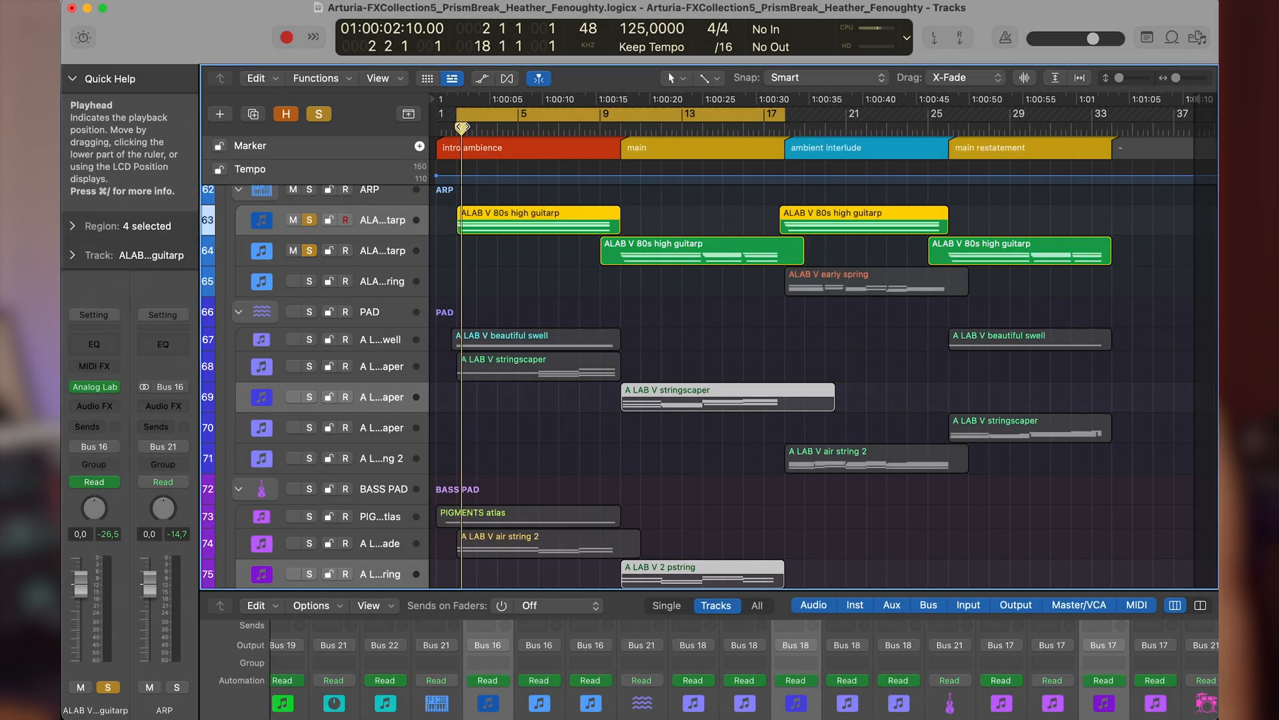
key("space")
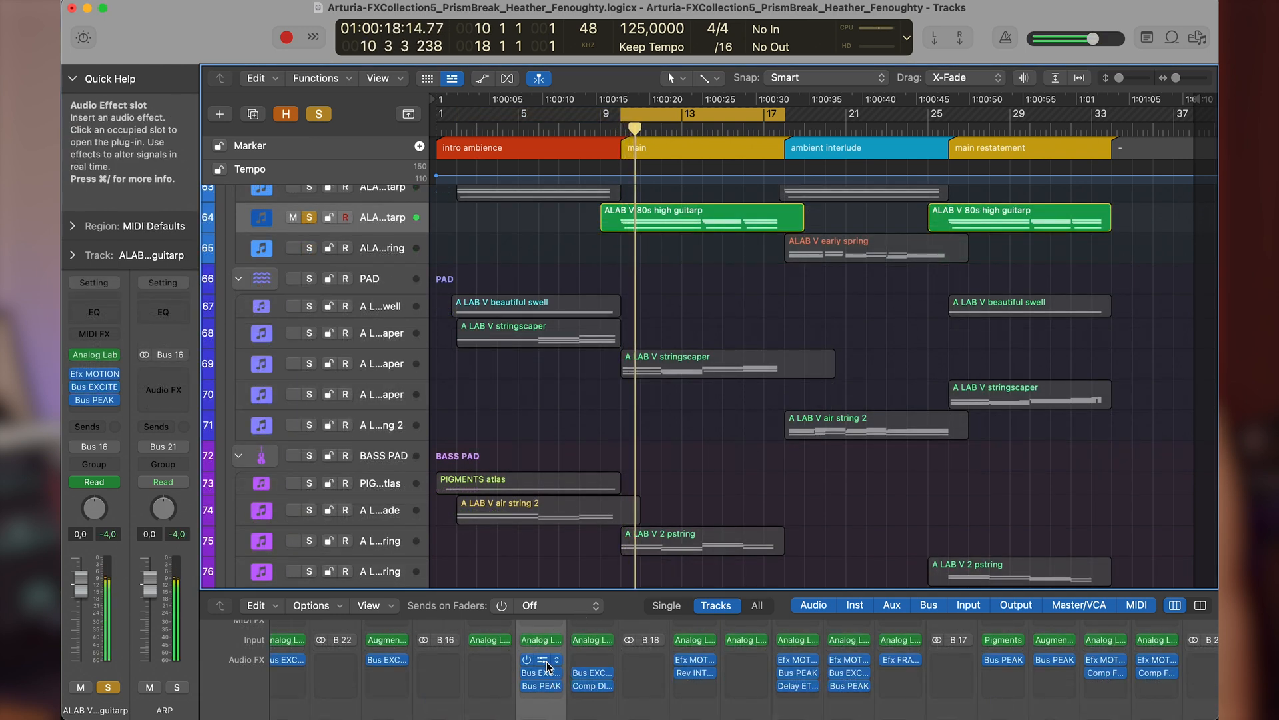
left_click(544, 662)
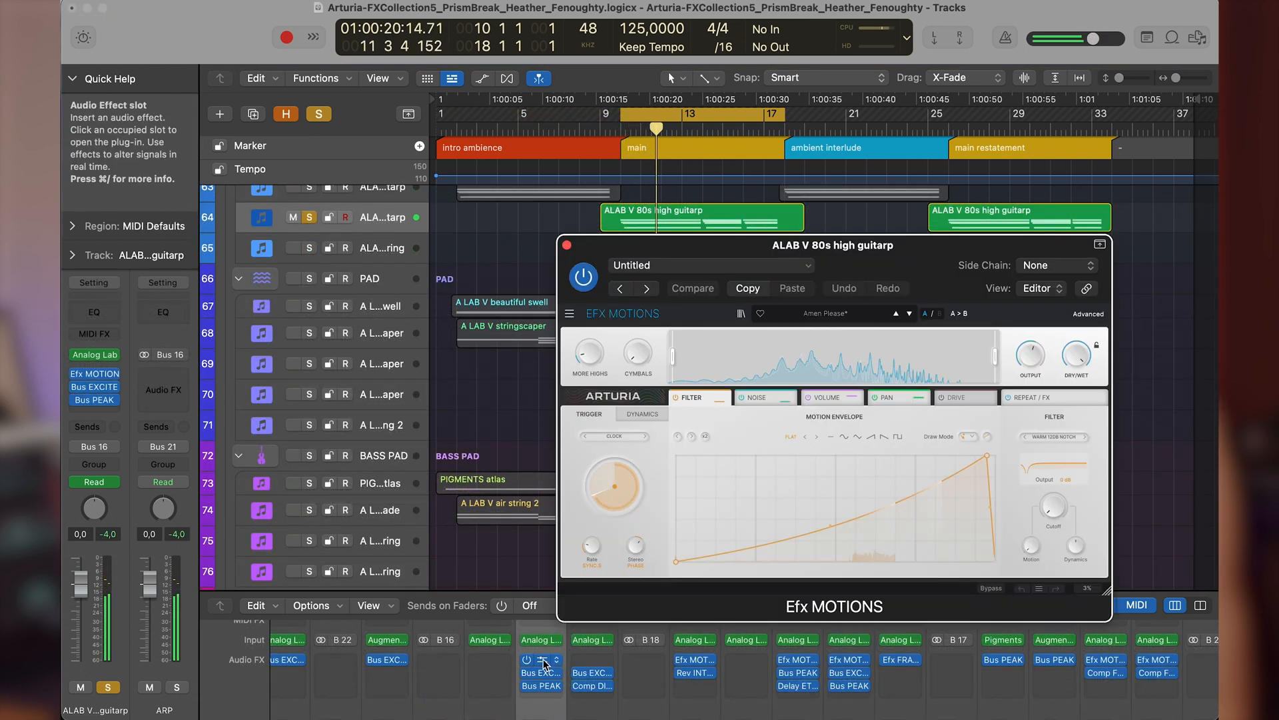
left_click(542, 672)
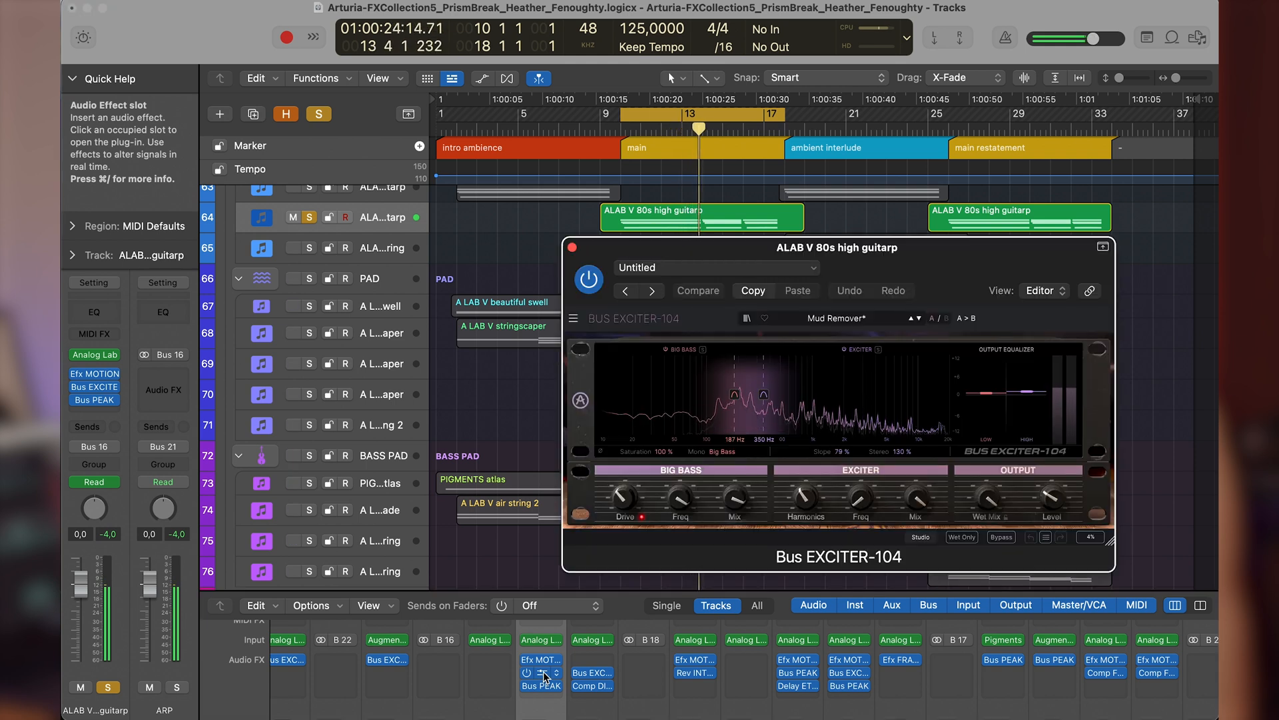
left_click(543, 673)
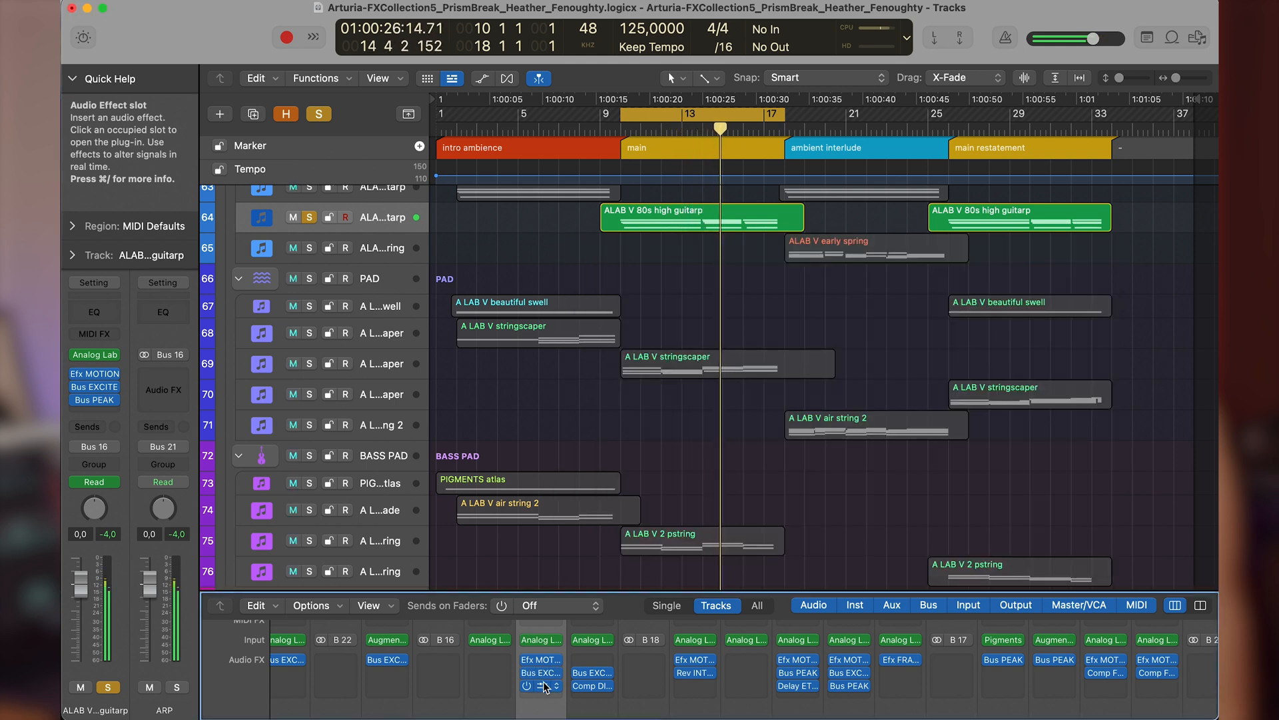
left_click(544, 687)
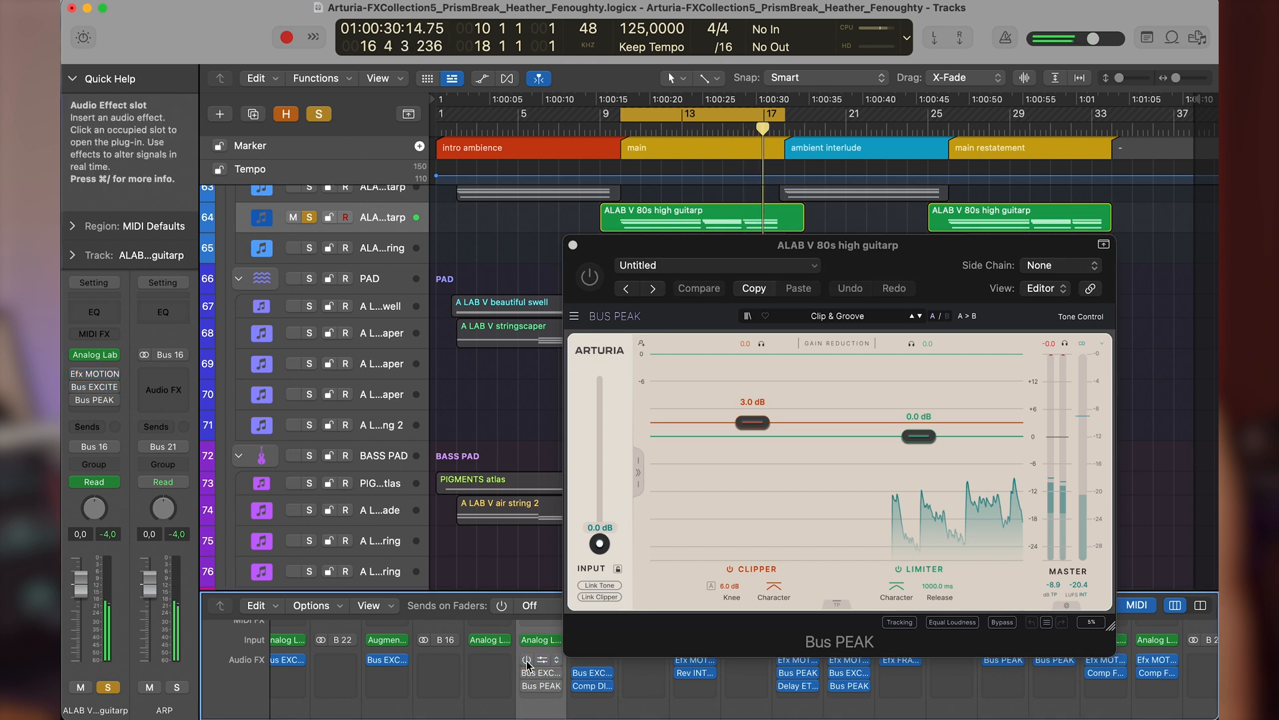
Turn Bus EXCITER-104 and Bus PEAK back on for 80s high guitarp track 64
left_click(527, 674)
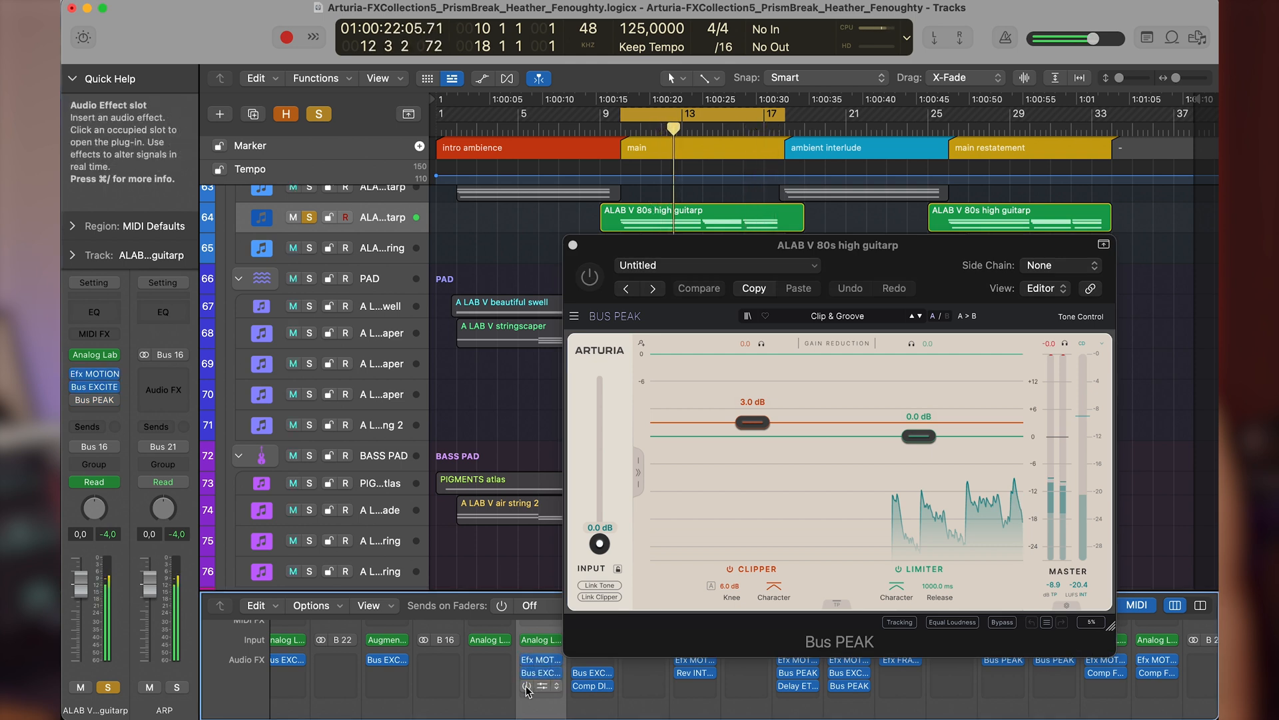
left_click(527, 686)
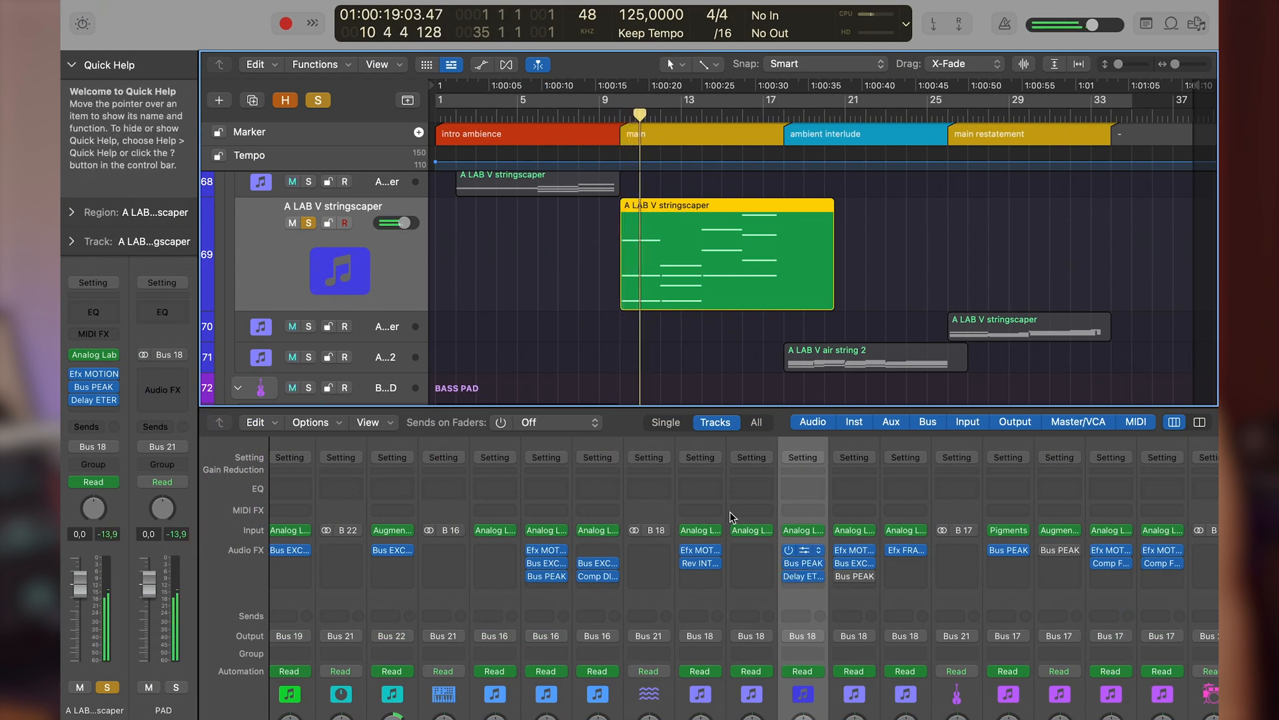
Bypass Efx MOTIONS on stringscaper track 69 in the main section and close the plug-in window
scroll(614, 307, "up", 2)
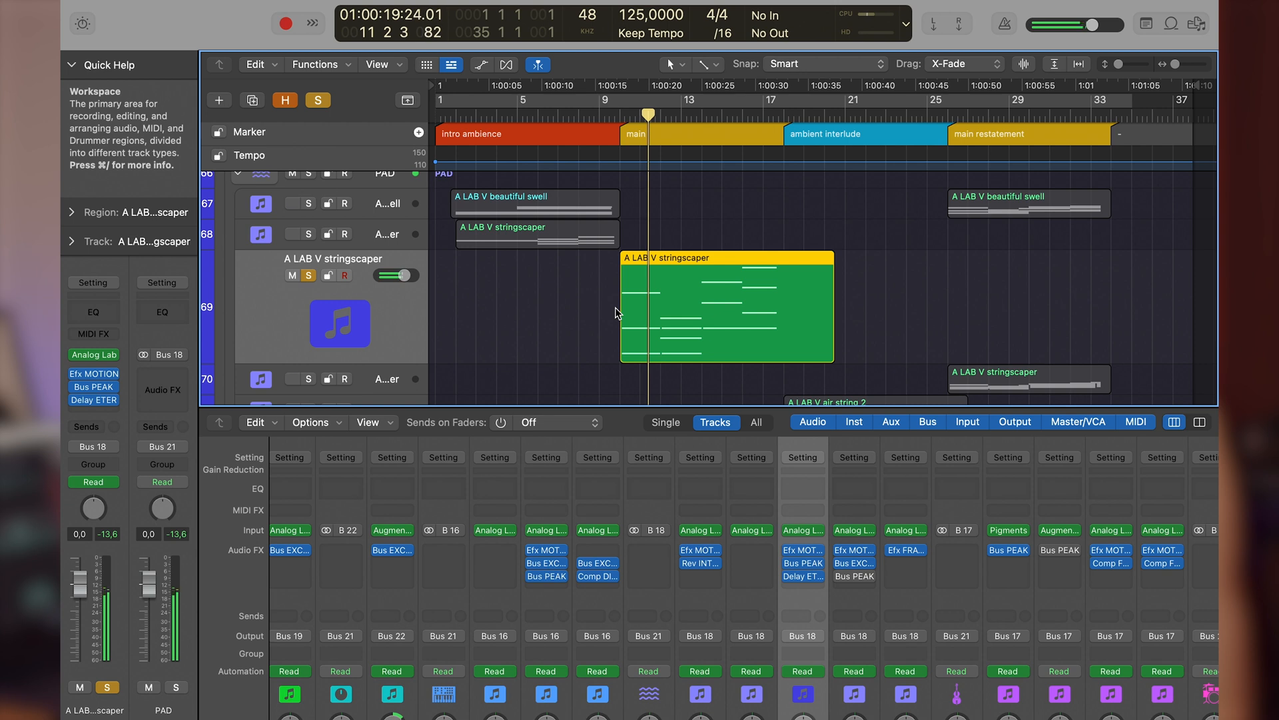
left_click(797, 551)
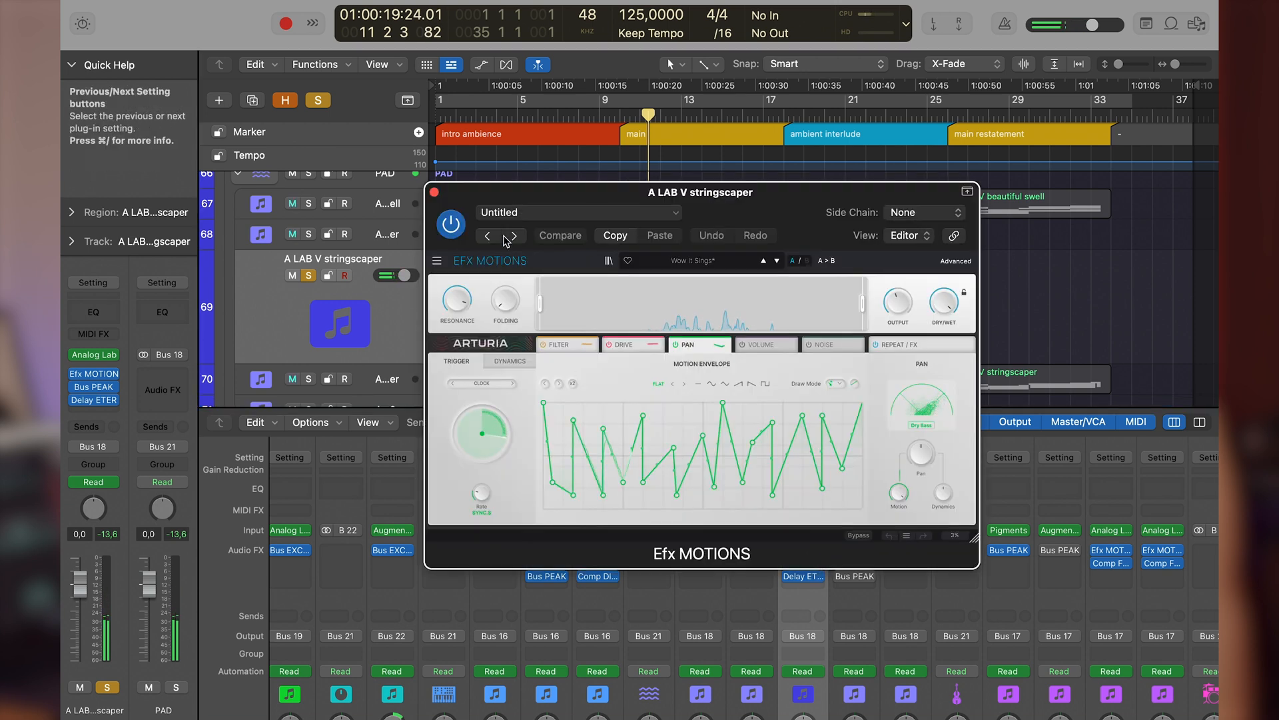
left_click(858, 535)
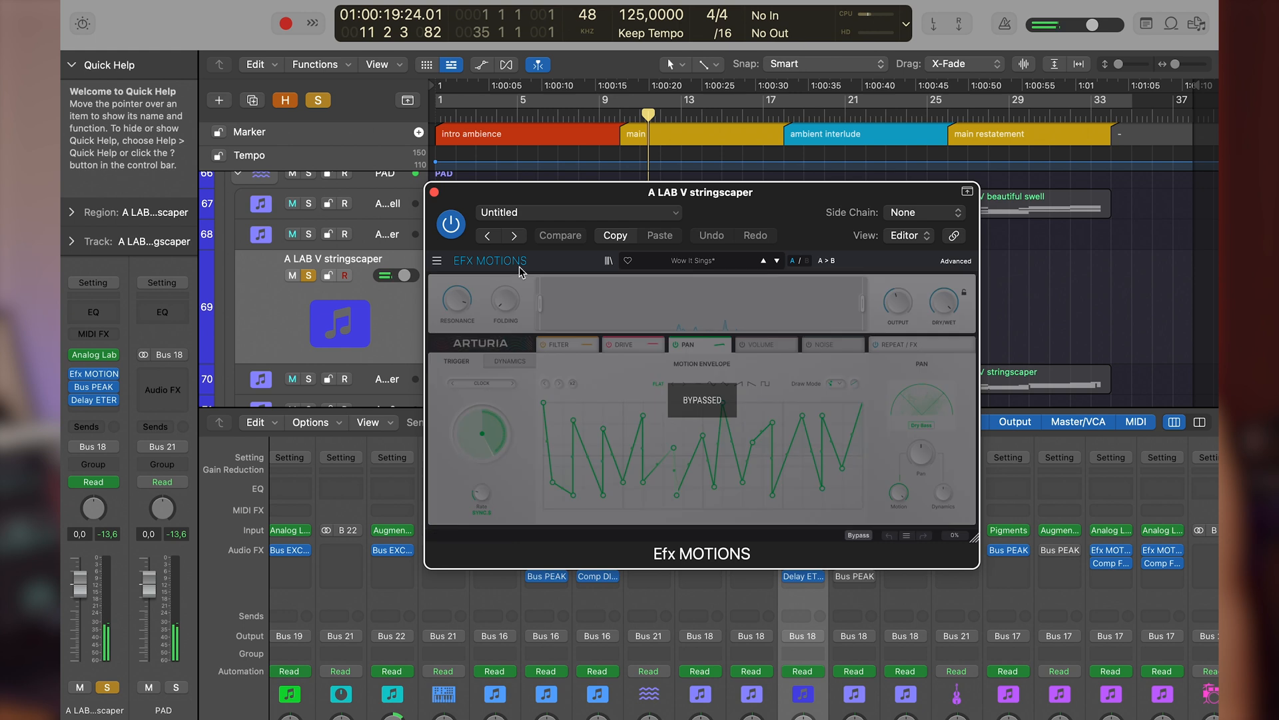
left_click(433, 192)
Bypass Bus PEAK on stringscaper track 69 and close the plug-in window
left_click(807, 561)
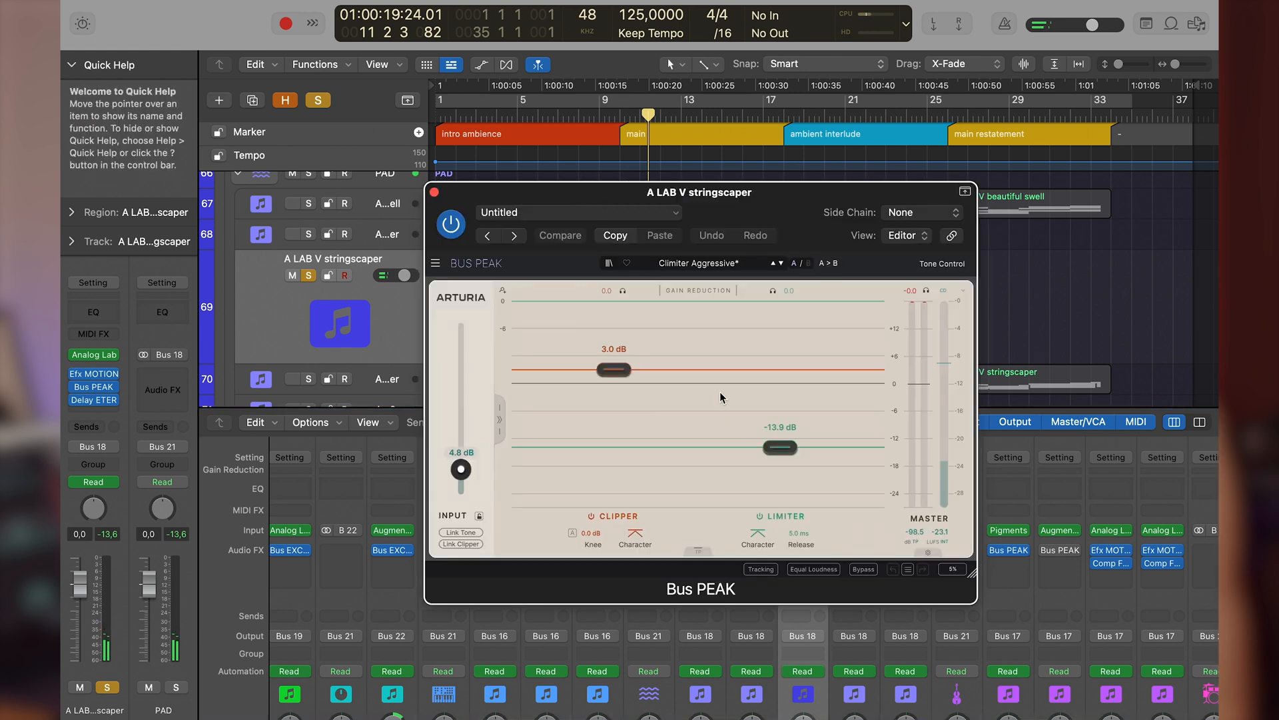
left_click(862, 569)
left_click(434, 192)
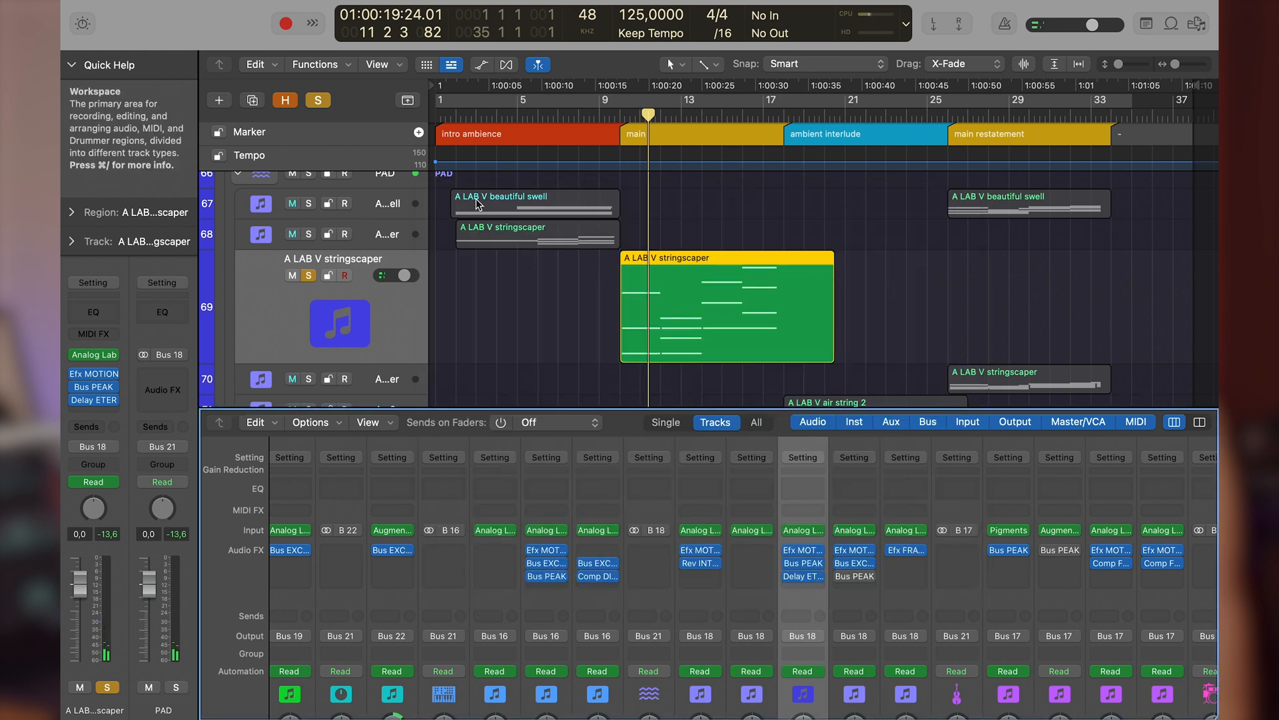
Compare stringscaper track 69 with Efx MOTIONS and Bus PEAK switched off and on again during playback
left_click(803, 576)
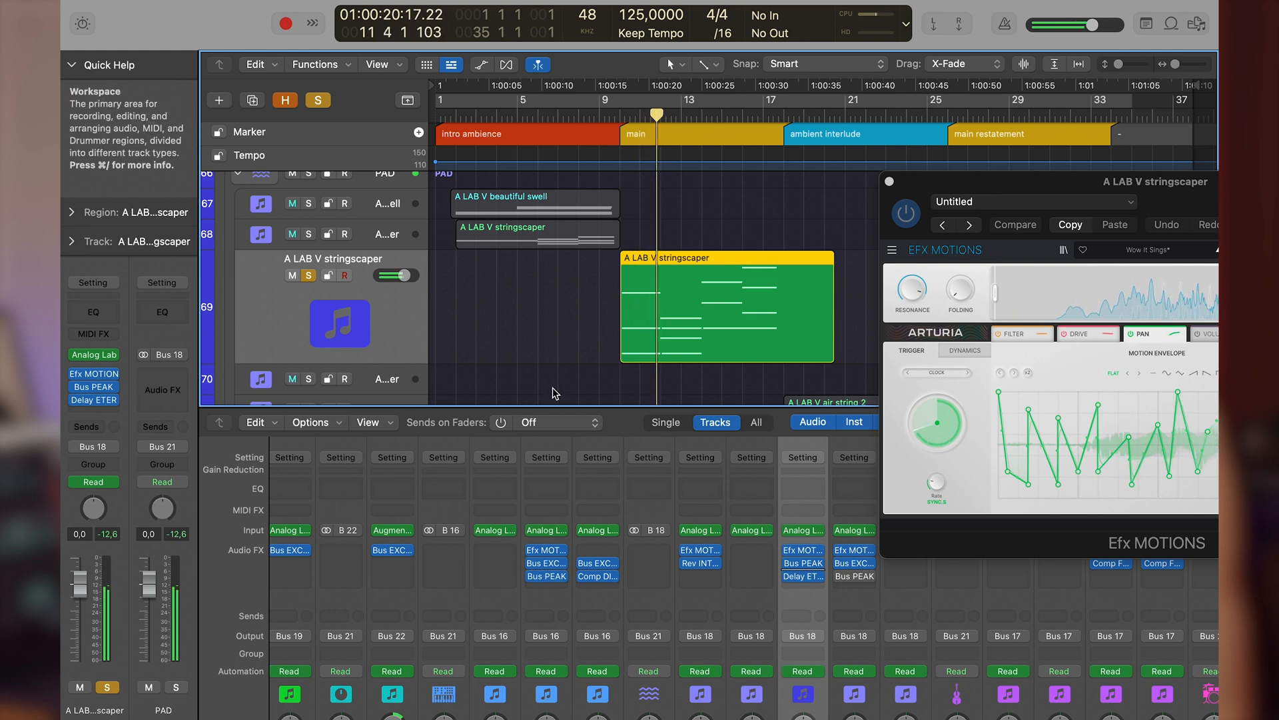
left_click(789, 553)
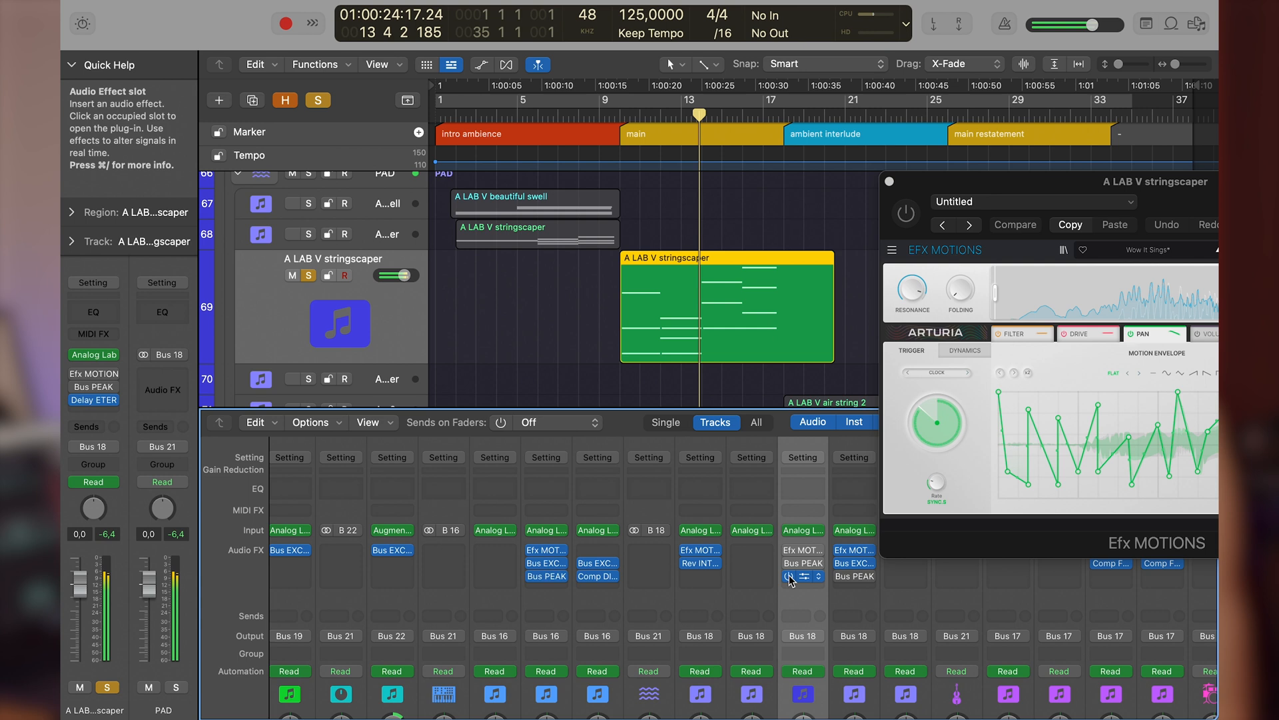
left_click(789, 554)
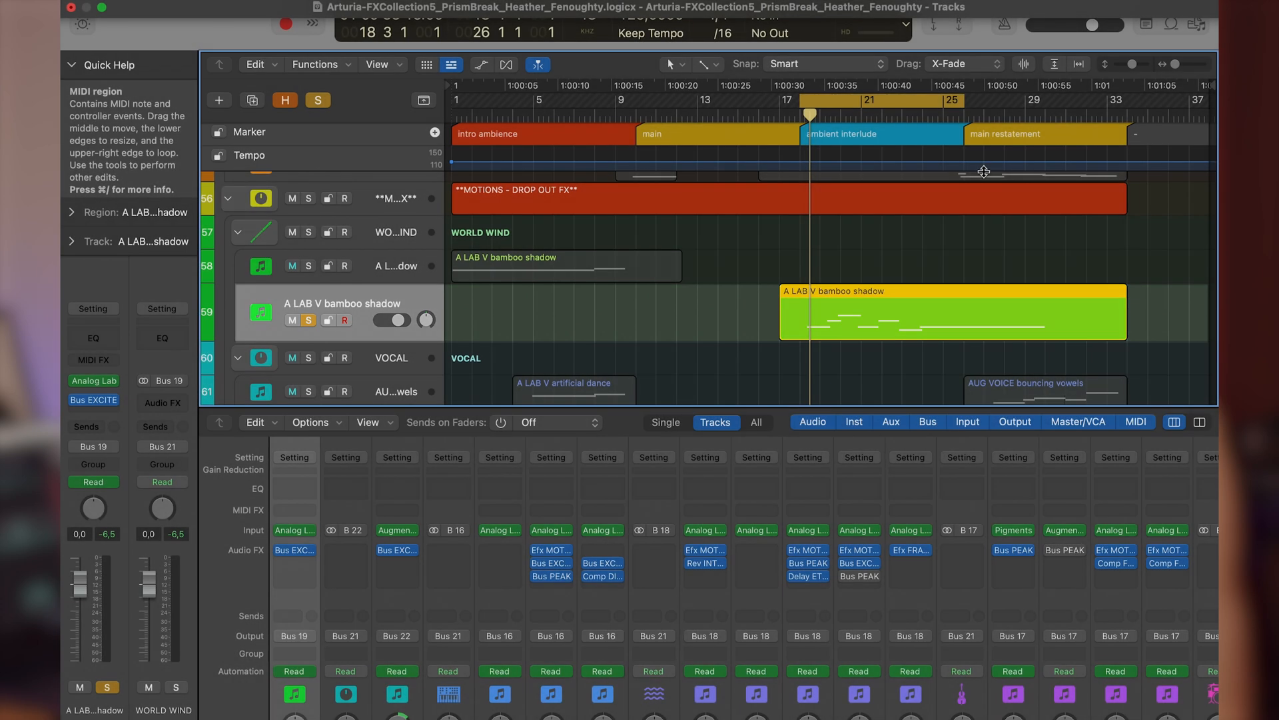
Play bamboo shadow track 59 from the ambient interlude and compare its sound with Bus EXCITER-104 active and bypassed
left_click(983, 168)
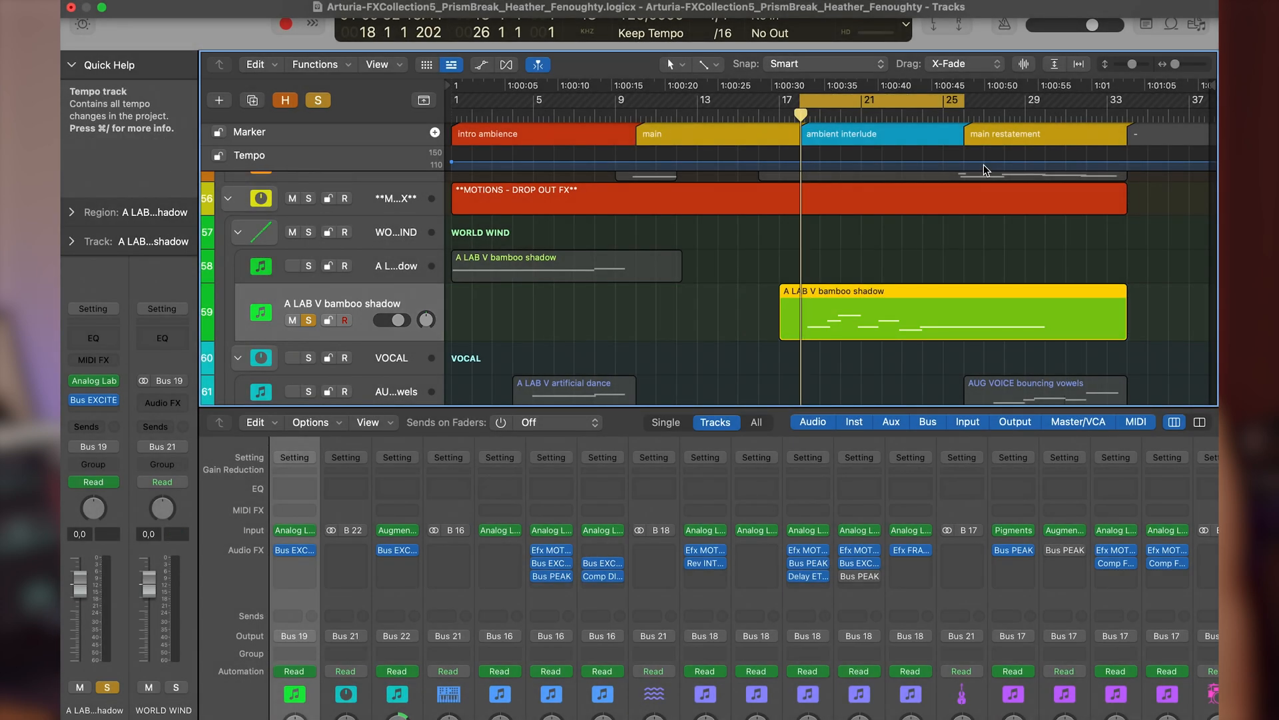
key("space")
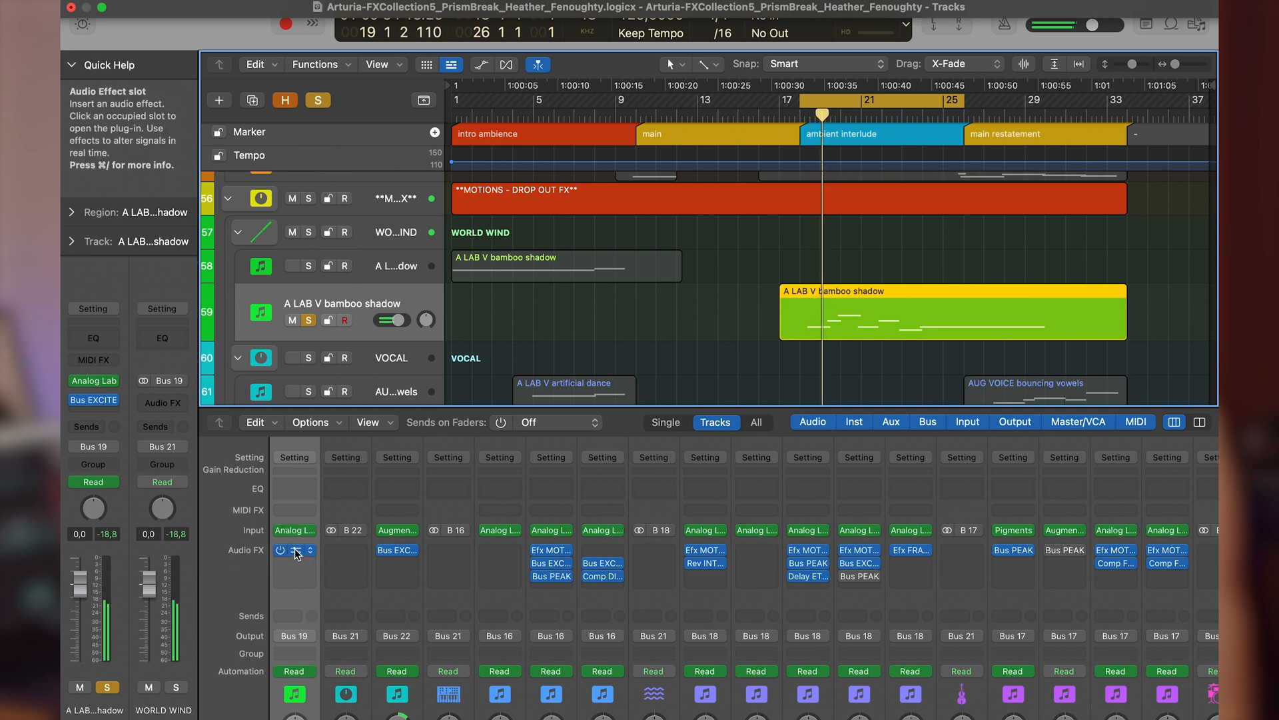
left_click(296, 550)
left_click_drag(766, 177, 435, 119)
left_click(608, 441)
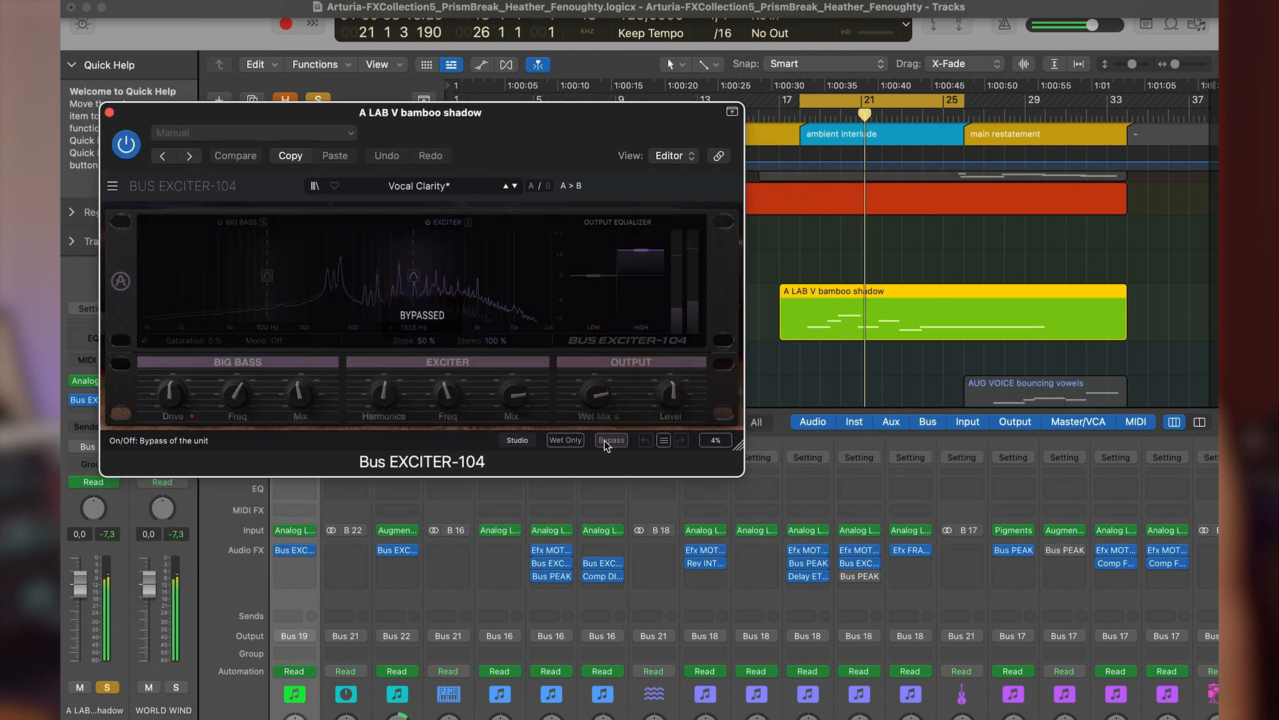
left_click(607, 442)
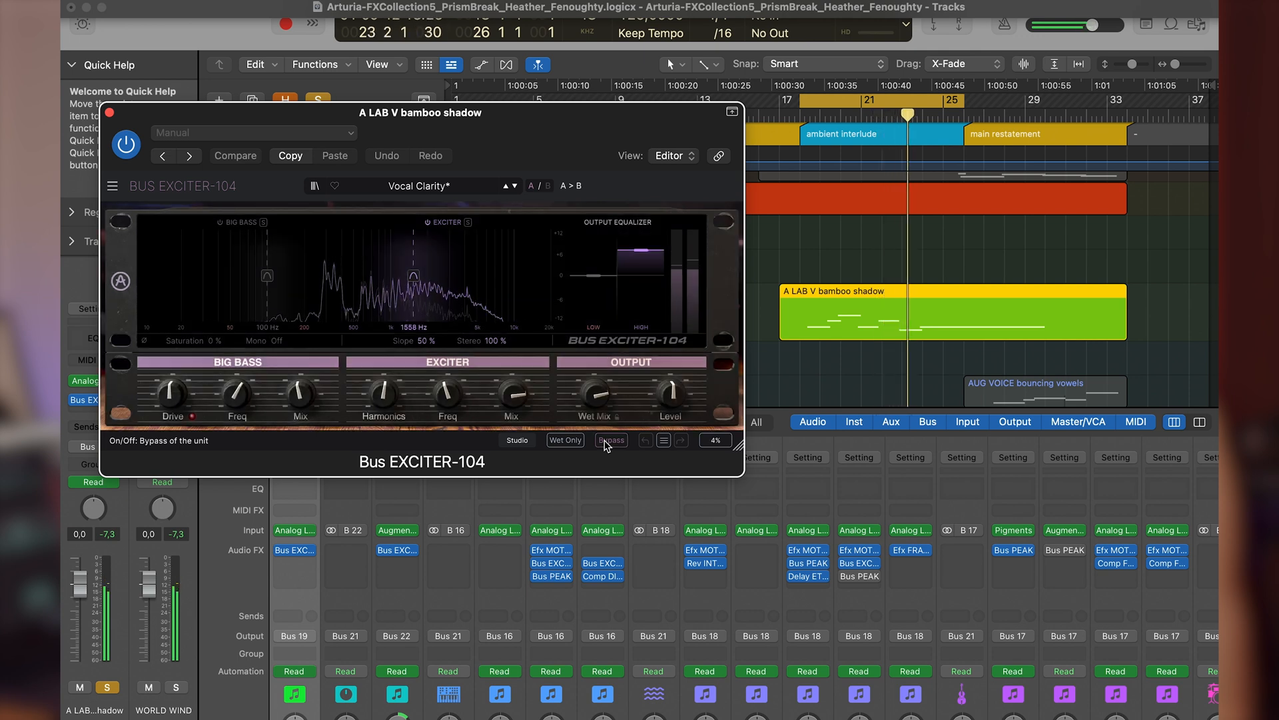
left_click(836, 53)
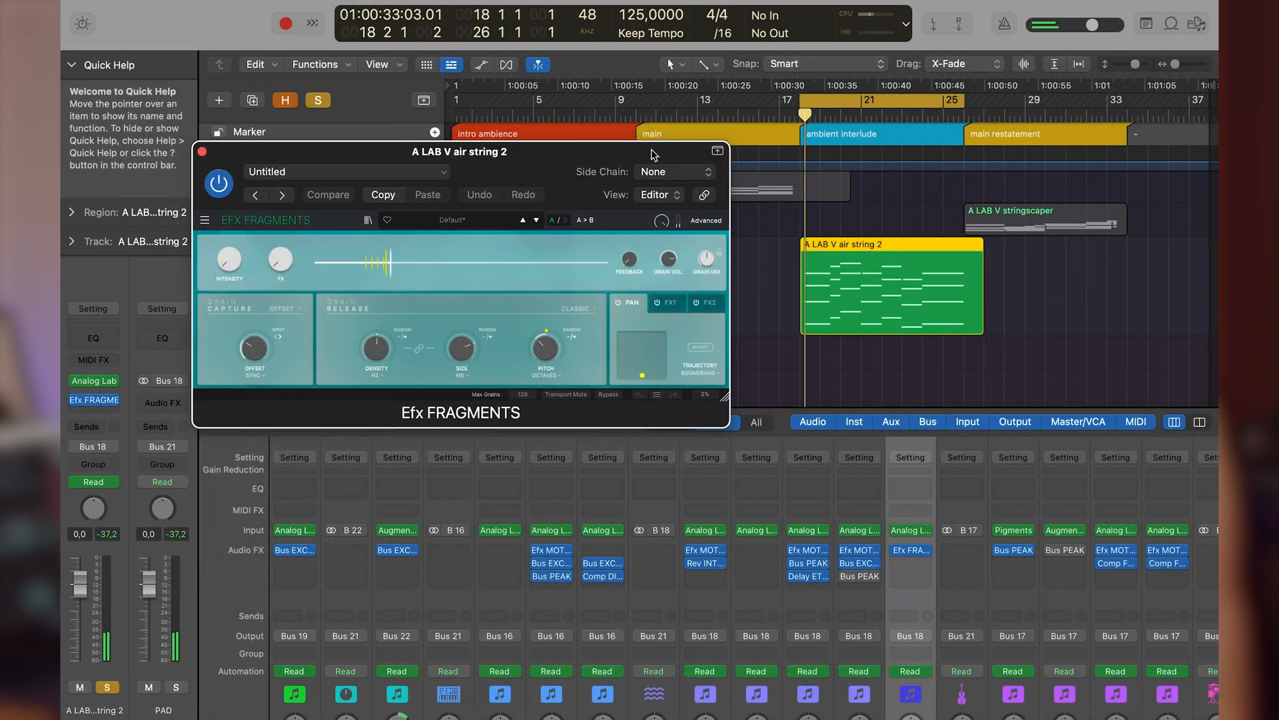
Compare air string 2 with Efx FRAGMENTS bypassed and active, and turn up the plug-in's FX knob
left_click(608, 394)
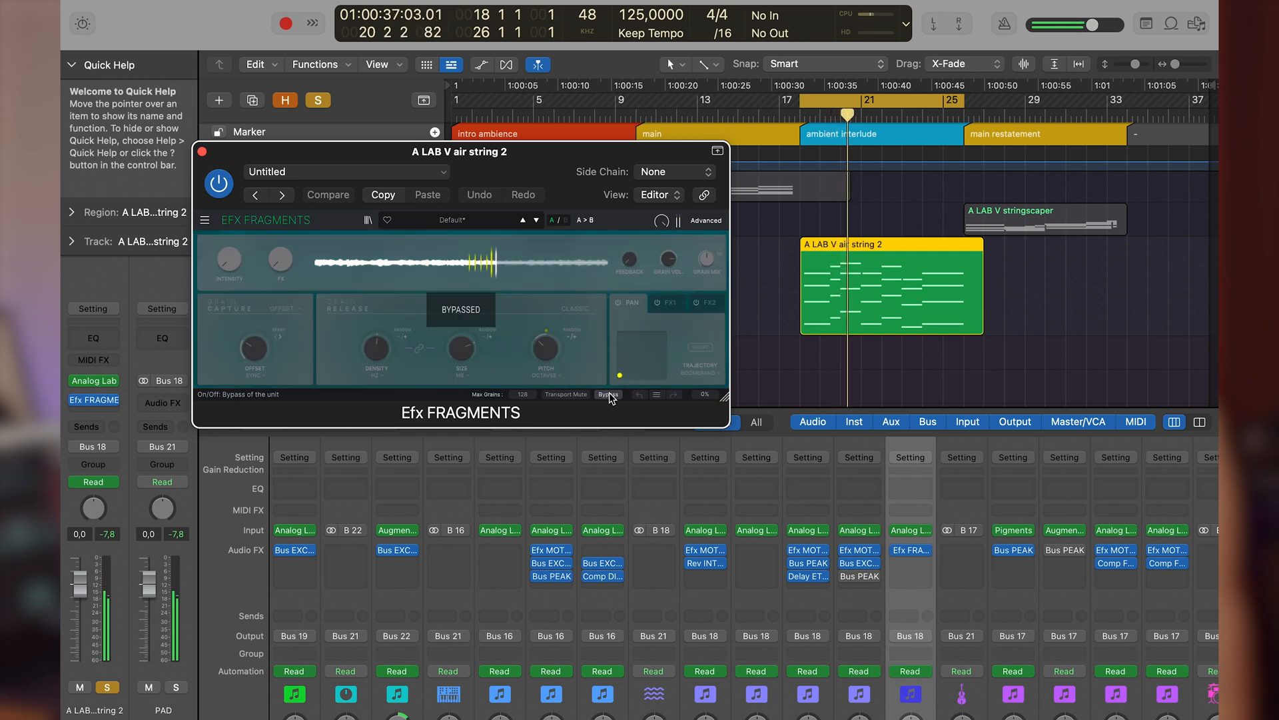
left_click(608, 395)
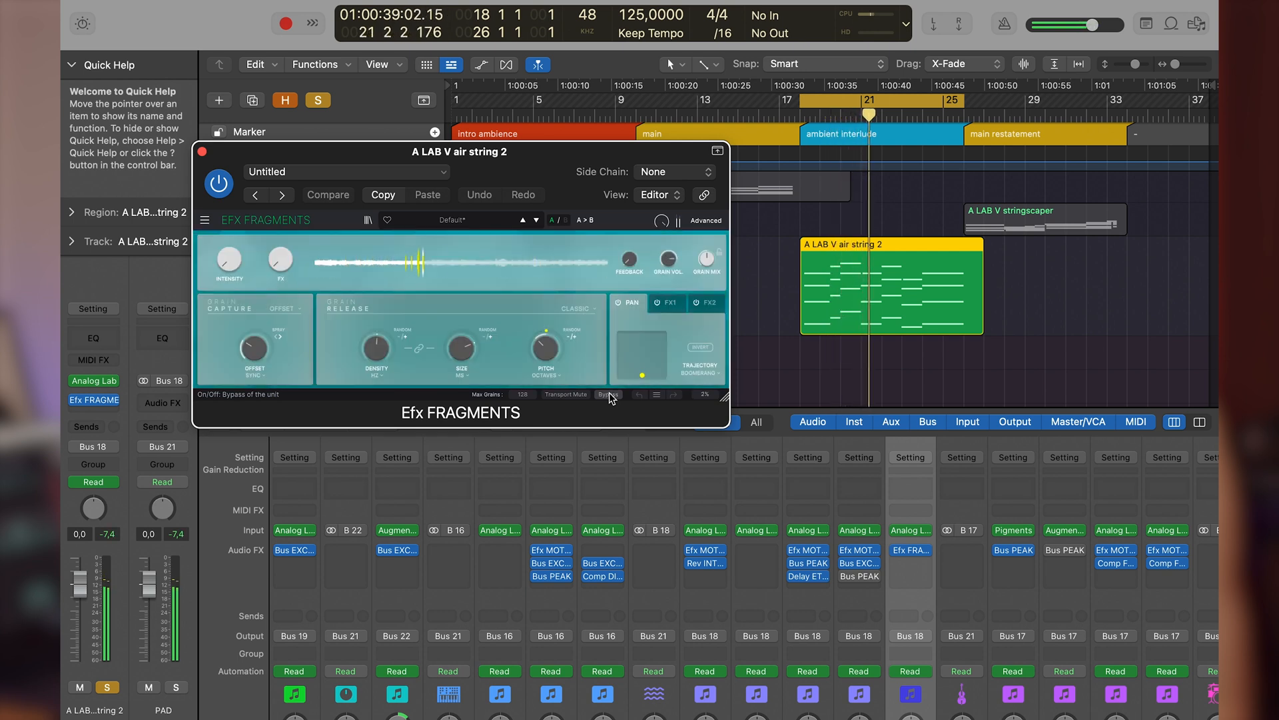
left_click_drag(281, 258, 281, 143)
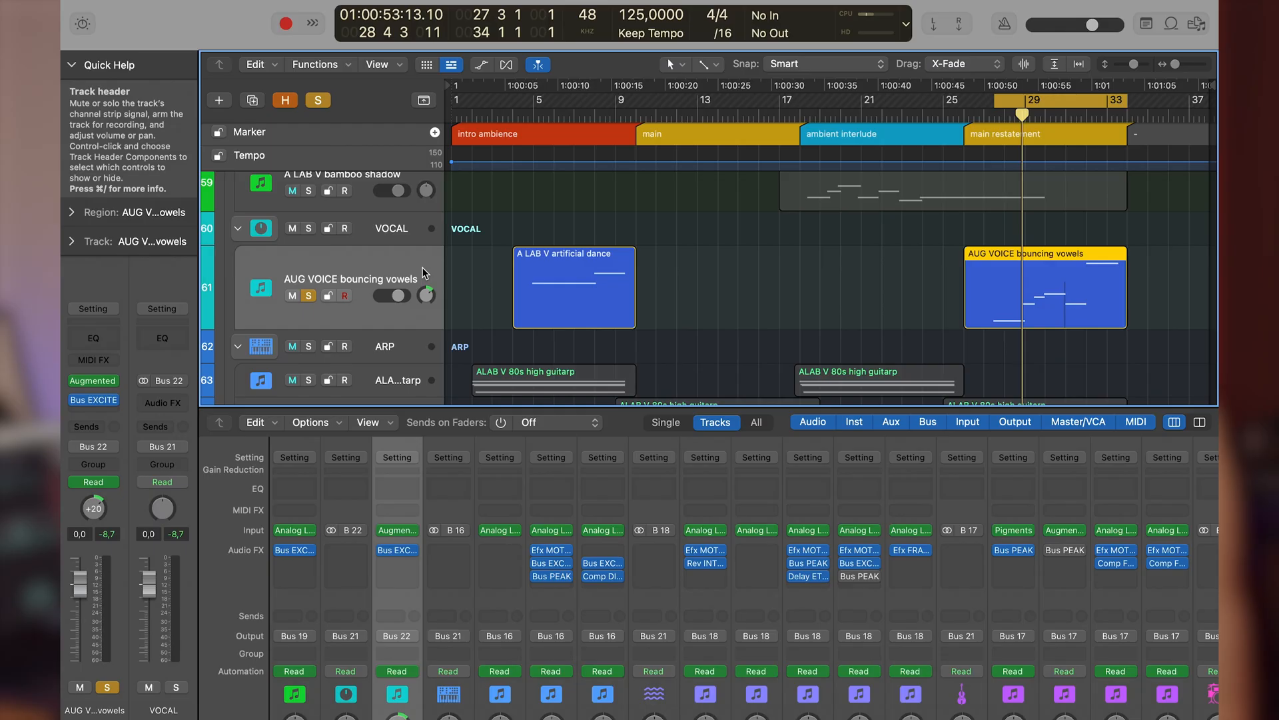
Open Bus EXCITER-104 on bouncing vowels track 61 and compare the main restatement with the plug-in repeatedly bypassed and active
left_click(399, 552)
left_click_drag(791, 197, 589, 134)
left_click(737, 457)
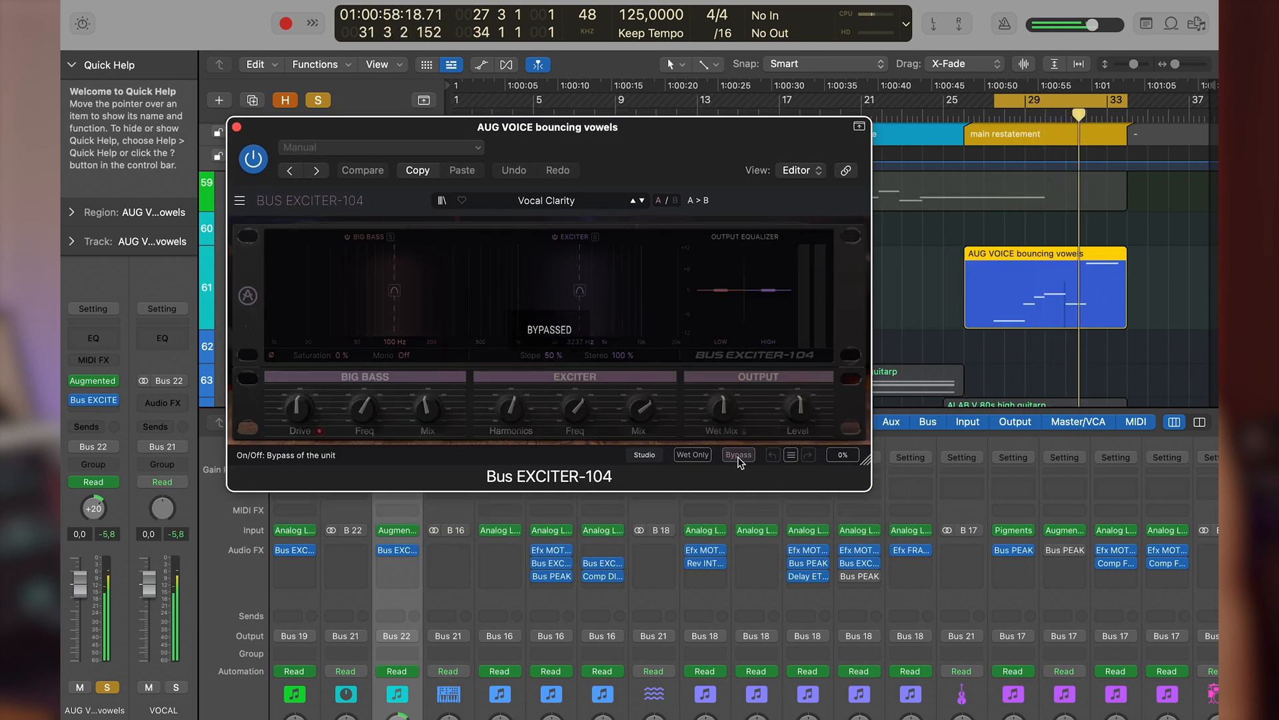
left_click(738, 457)
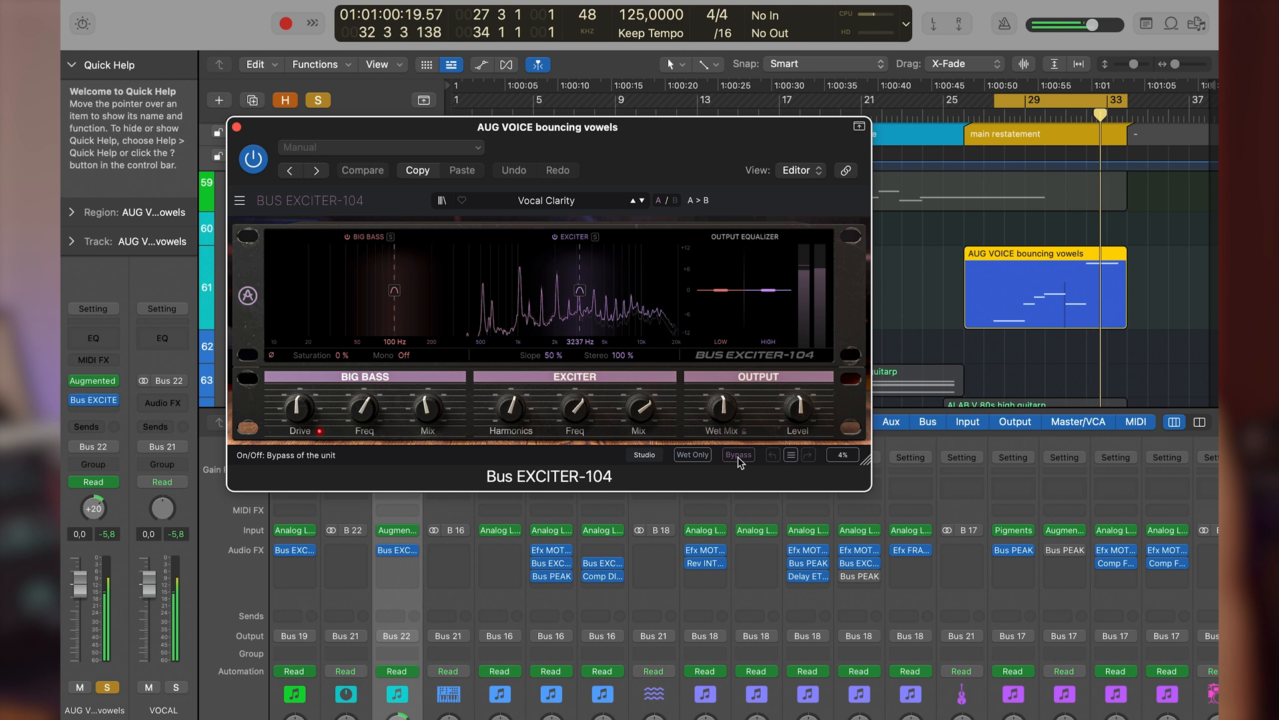
left_click(737, 457)
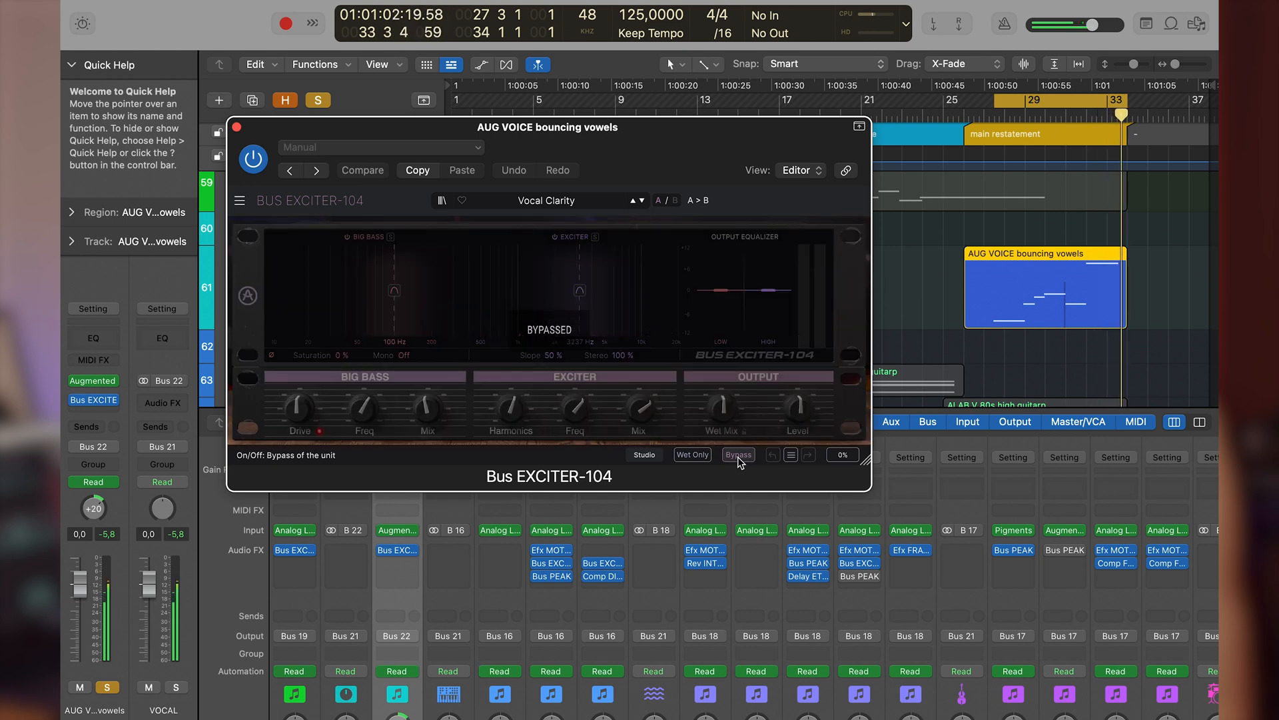
left_click(738, 457)
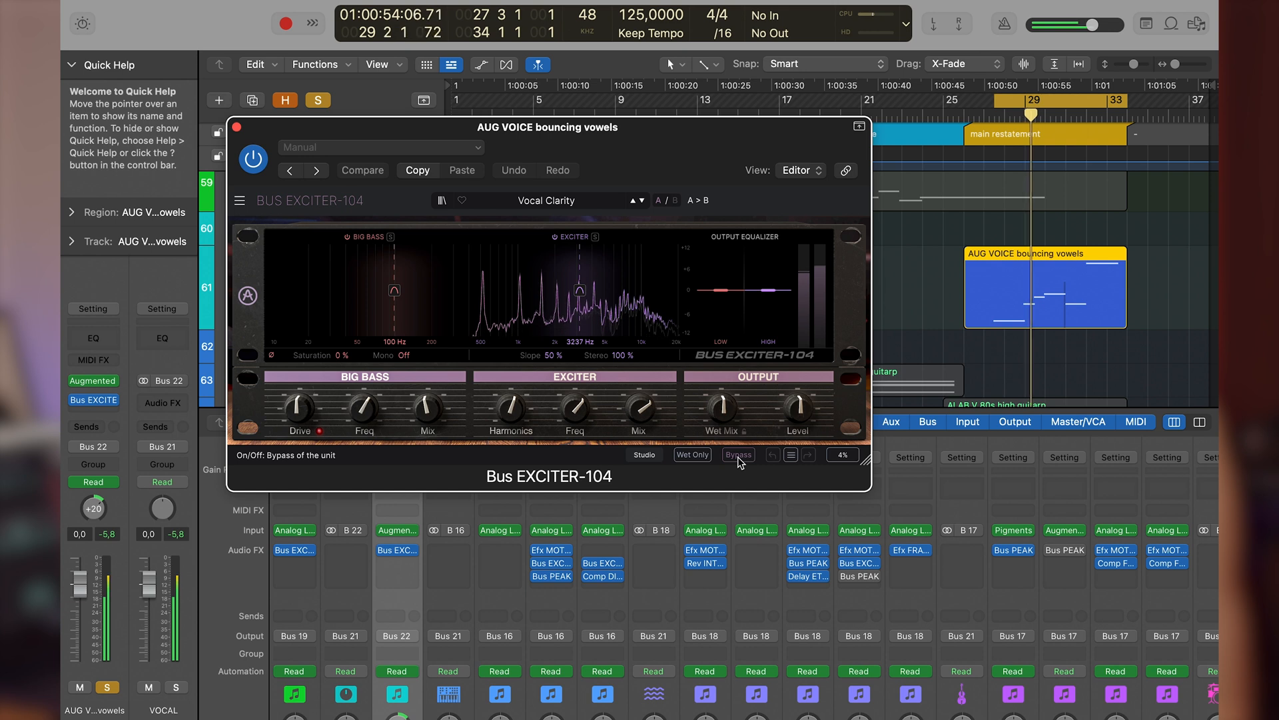
left_click(738, 458)
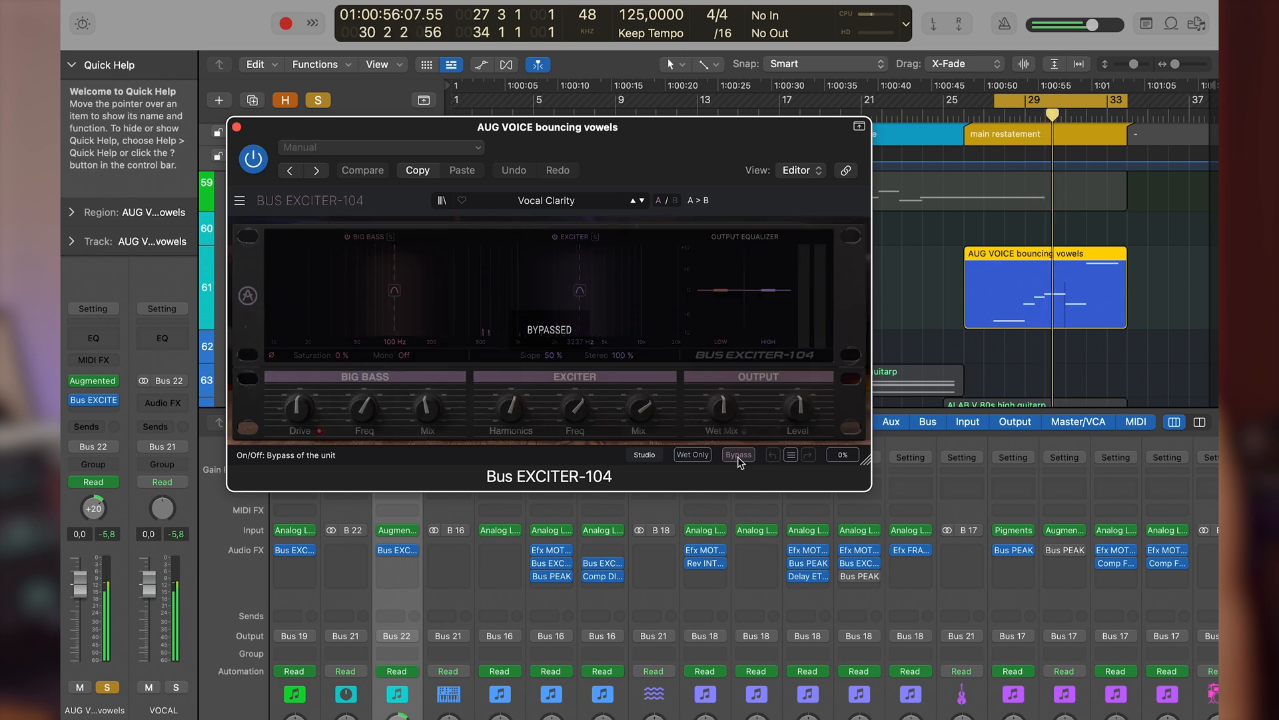
left_click(737, 457)
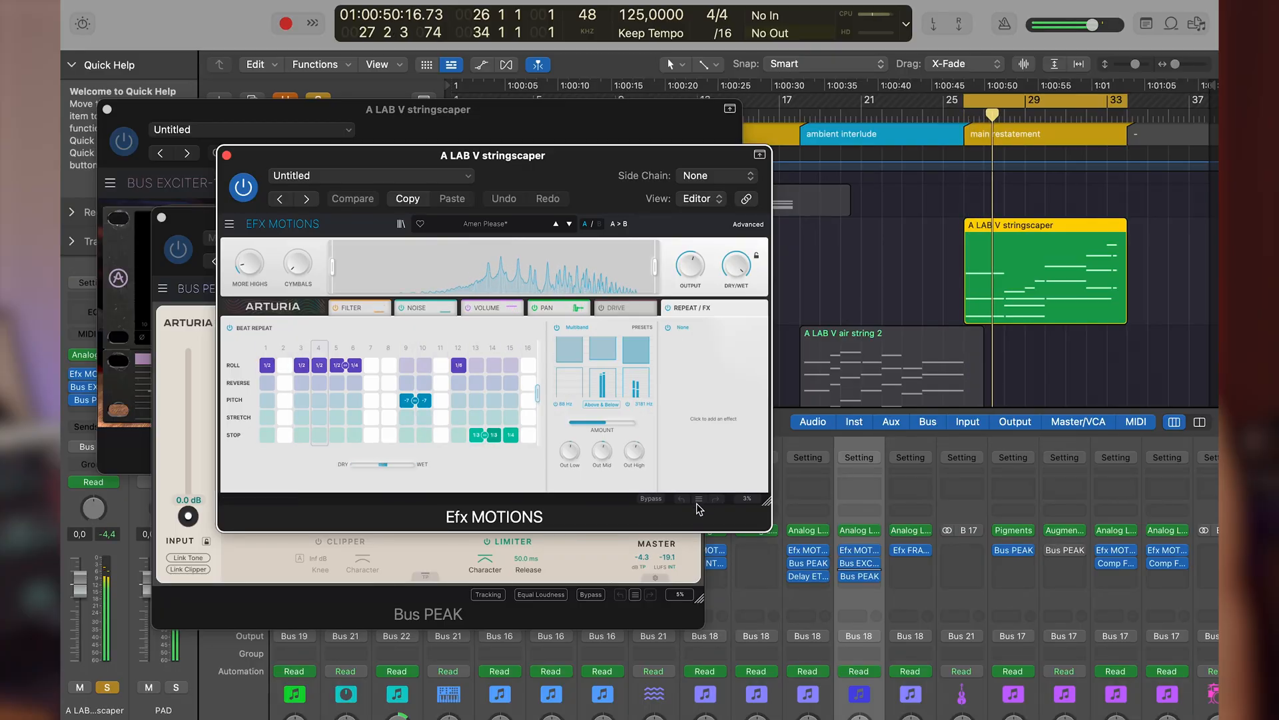
Compare the main restatement stringscaper on track 70 with Efx MOTIONS bypassed and active, and close the plug-in window
left_click(651, 499)
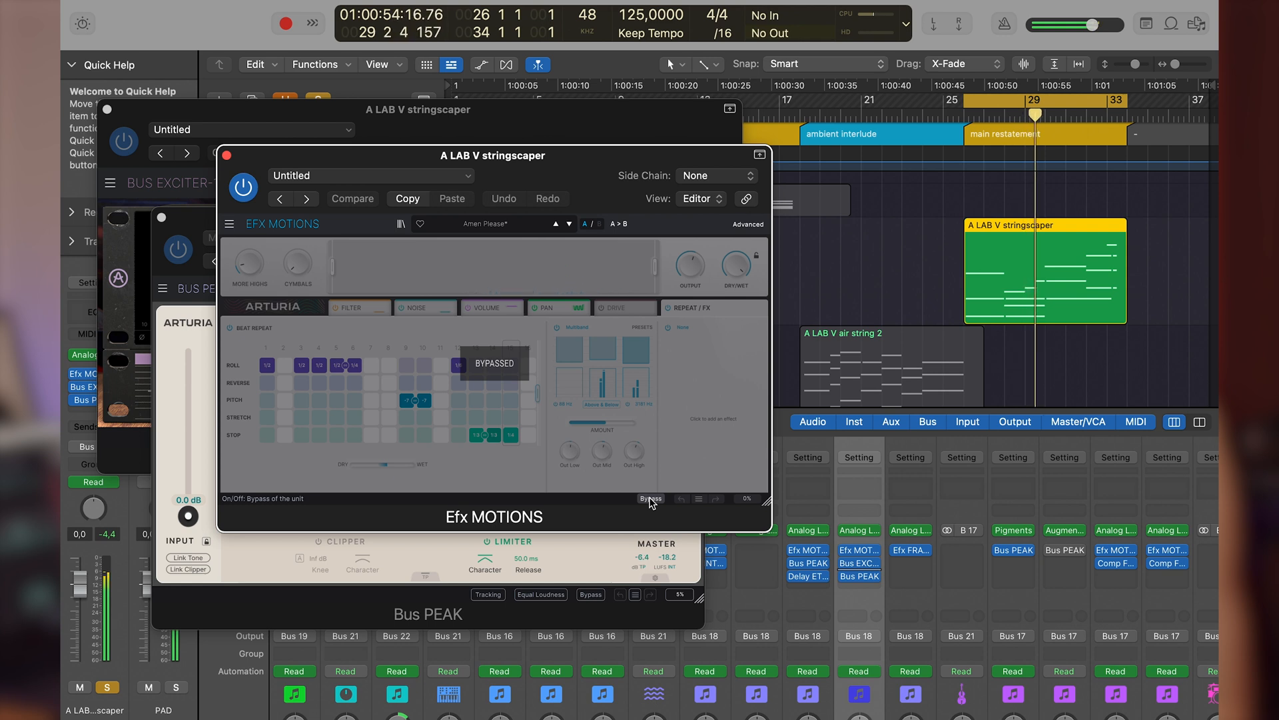
left_click(651, 499)
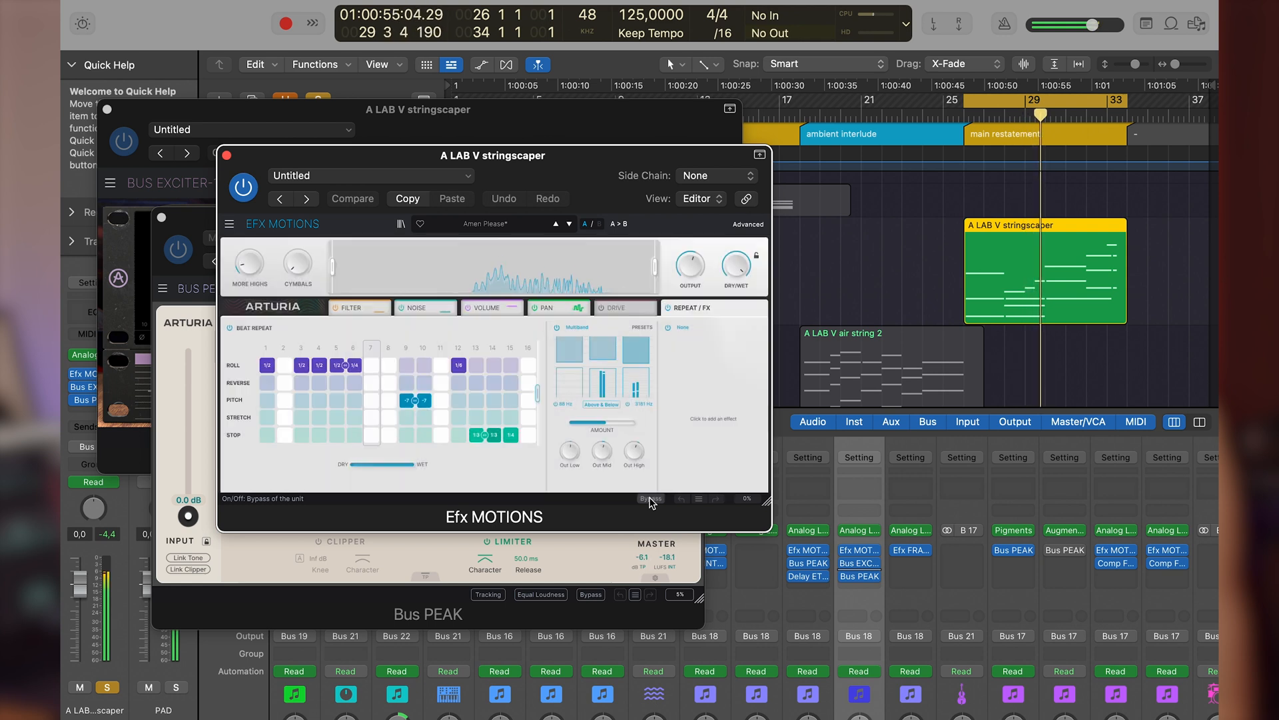
left_click(226, 157)
Compare stringscaper track 70 with Bus PEAK repeatedly bypassed and active, and close the Bus PEAK window
left_click(380, 536)
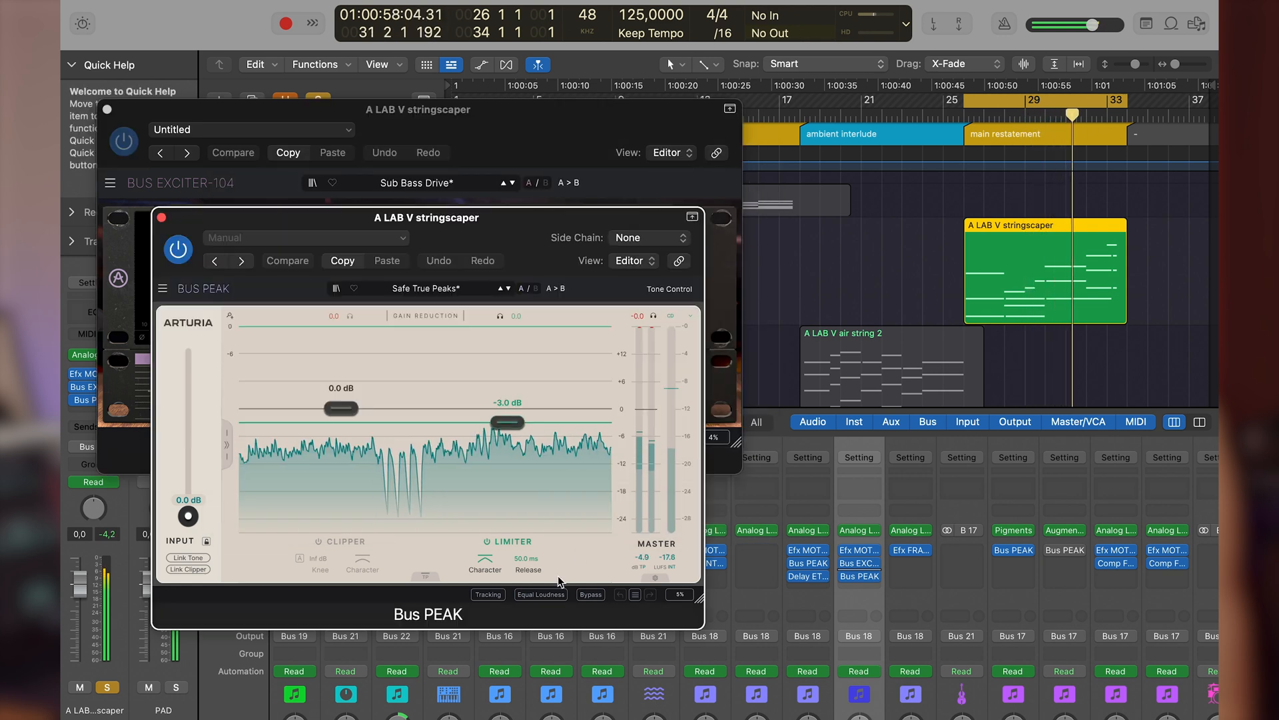
left_click(594, 597)
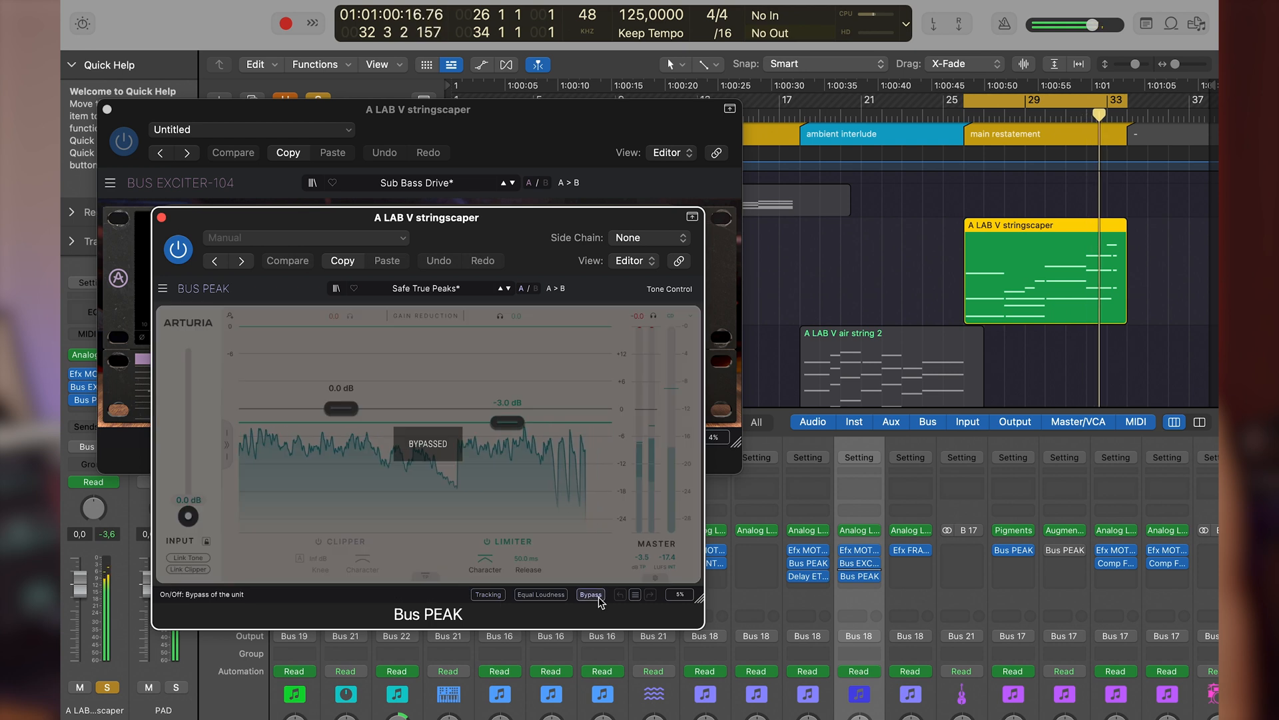
left_click(598, 599)
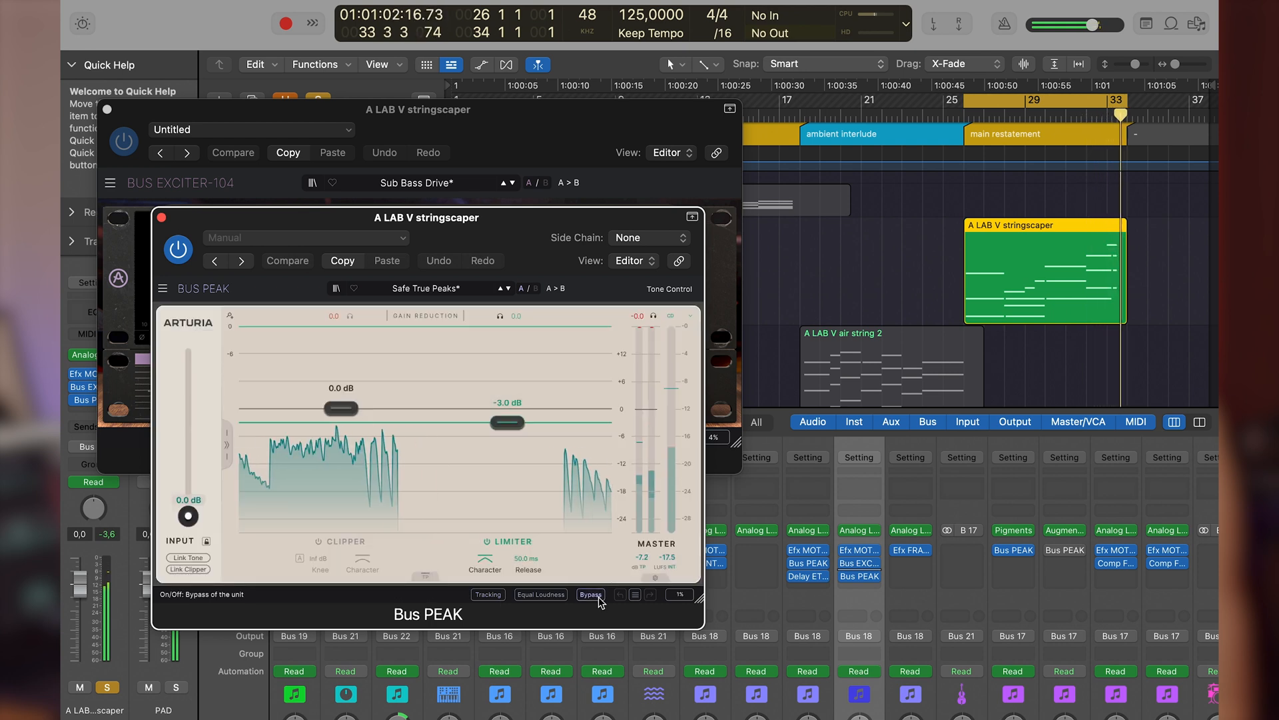
left_click(599, 597)
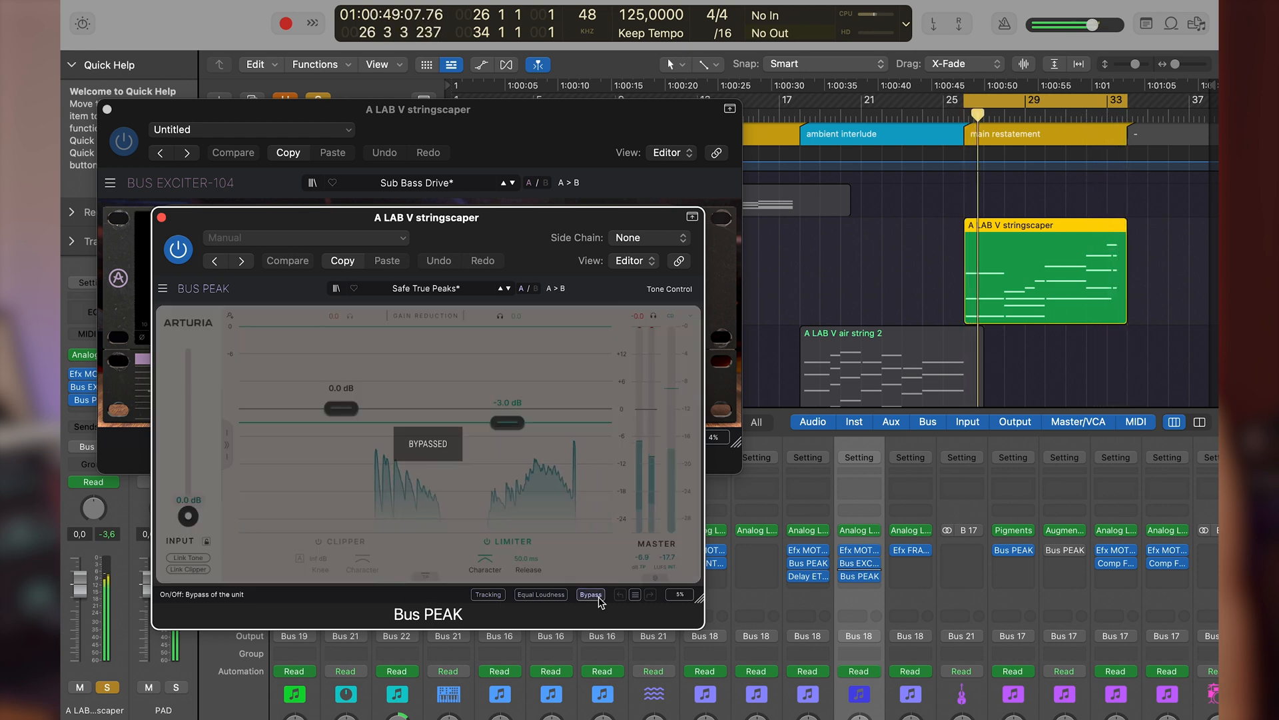
left_click(598, 597)
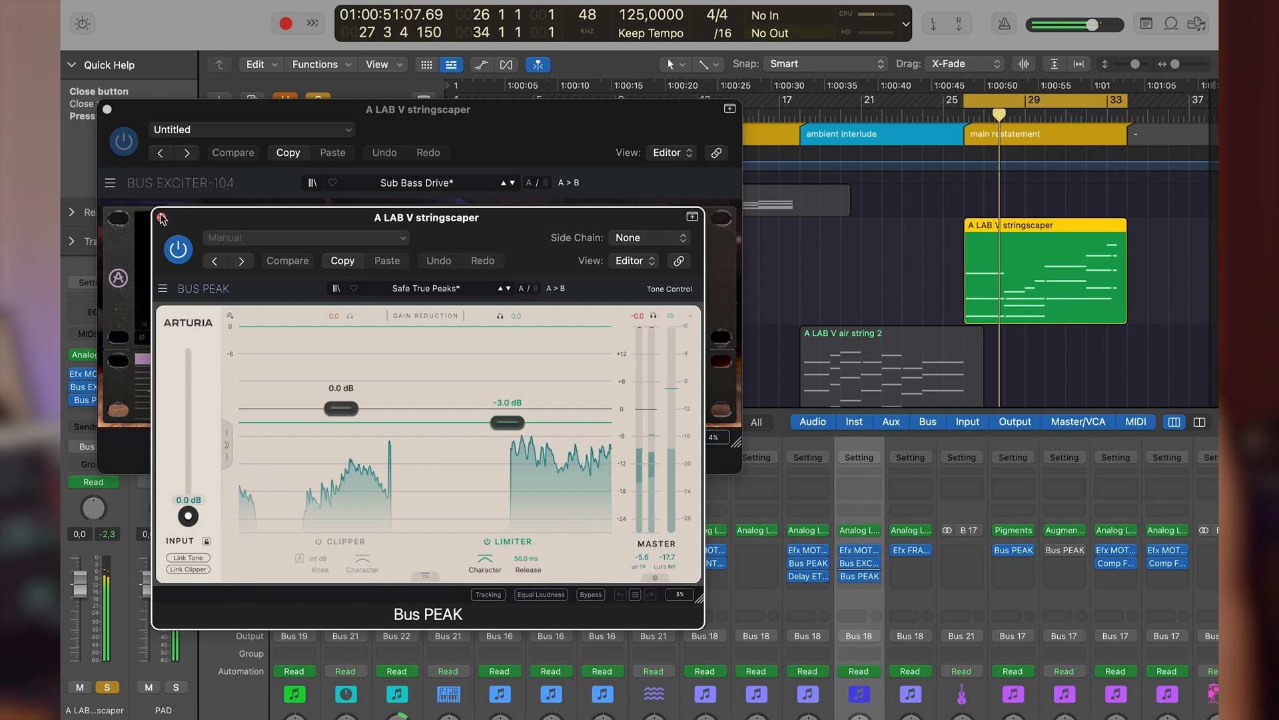
key("super+w")
Compare stringscaper track 70 with Bus EXCITER-104 bypassed and active, also with Efx MOTIONS switched off
left_click(613, 437)
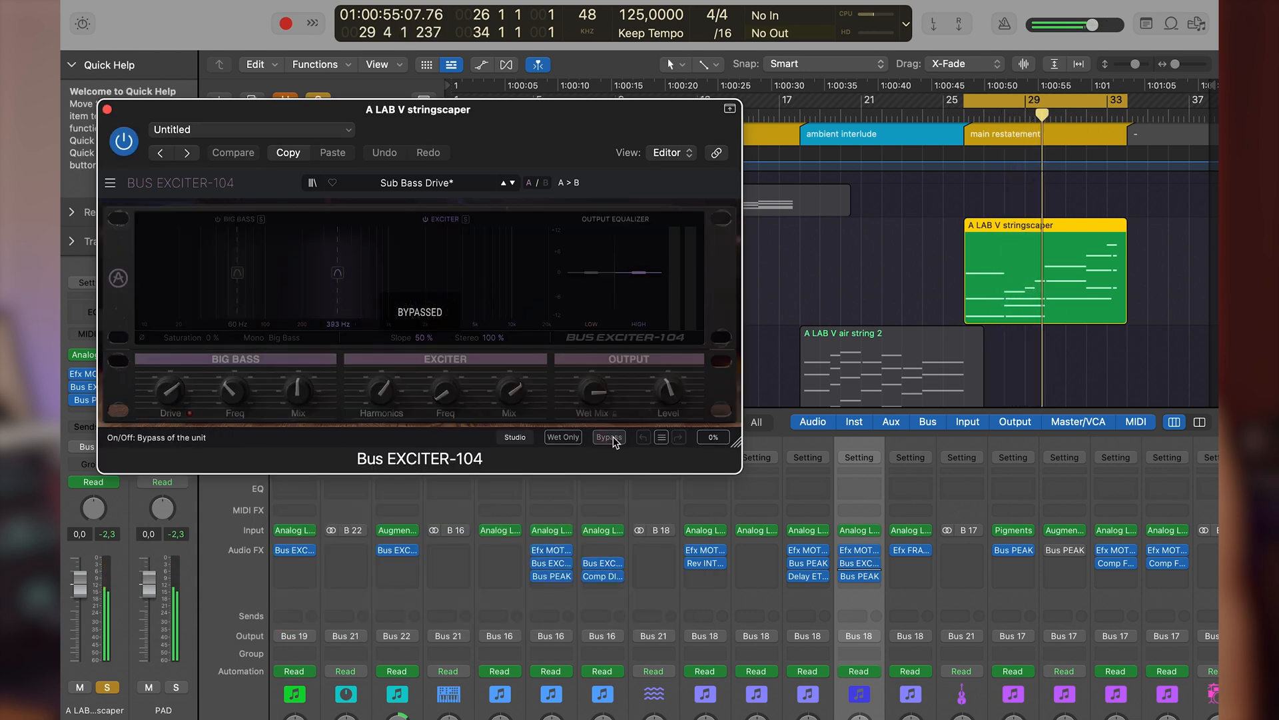
left_click(613, 437)
left_click(801, 514)
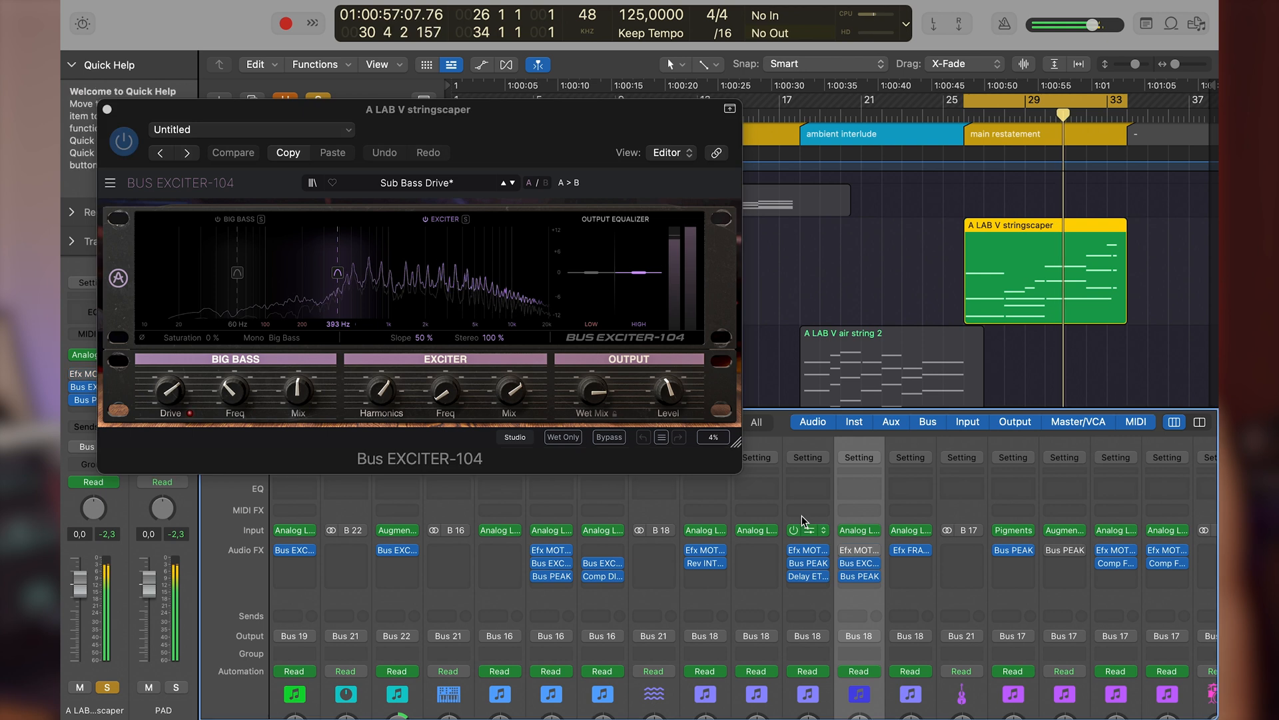
left_click(614, 437)
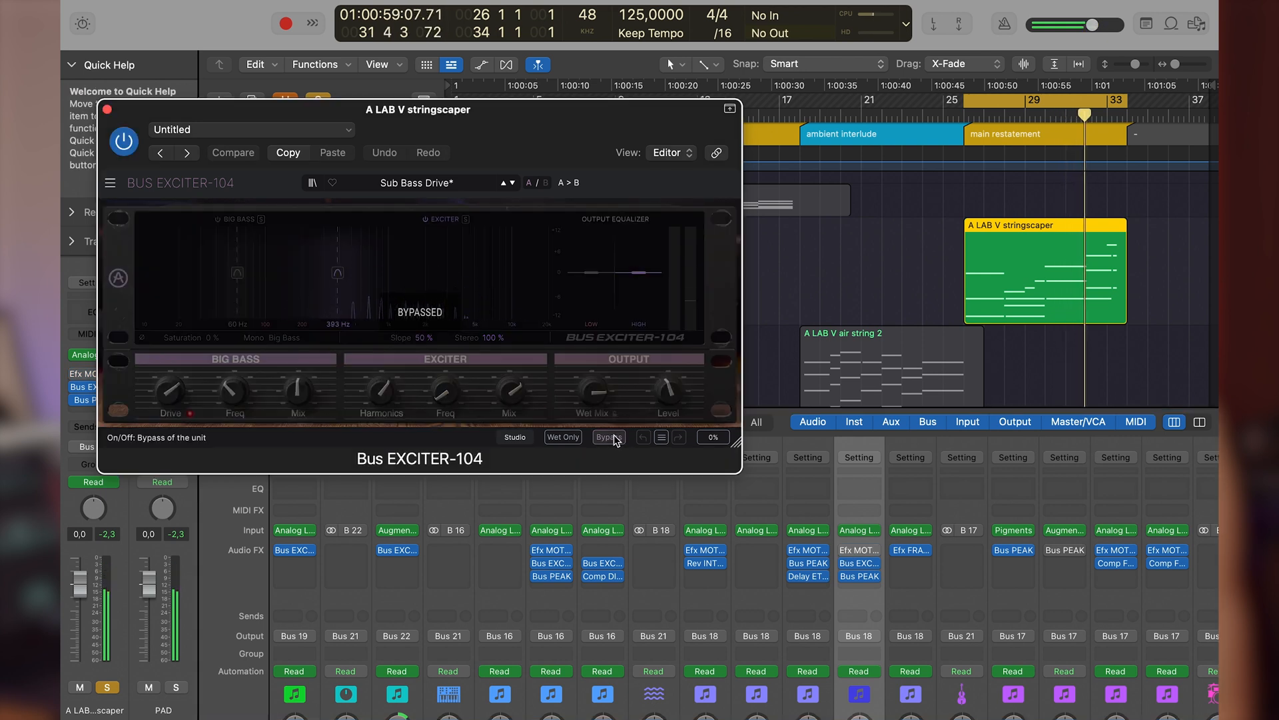
left_click(614, 437)
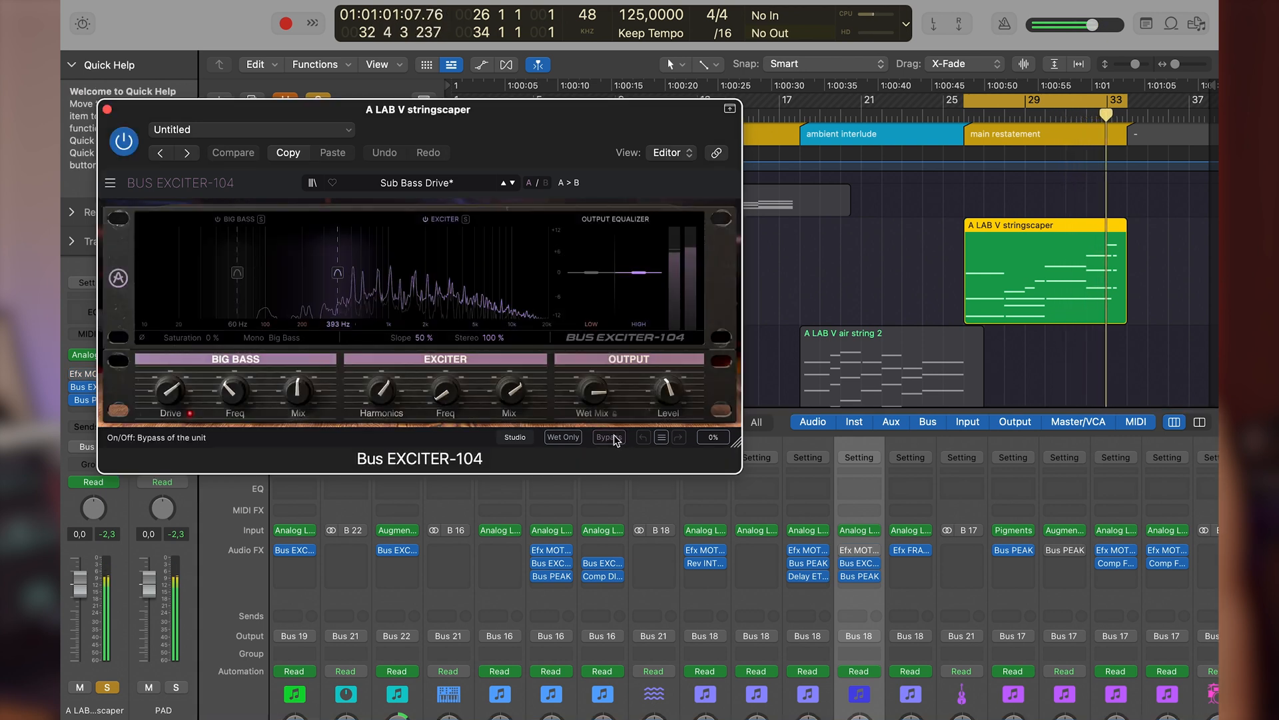
Reopen Bus PEAK on stringscaper track 70, compare it bypassed and active, and switch Efx MOTIONS back on
left_click(862, 578)
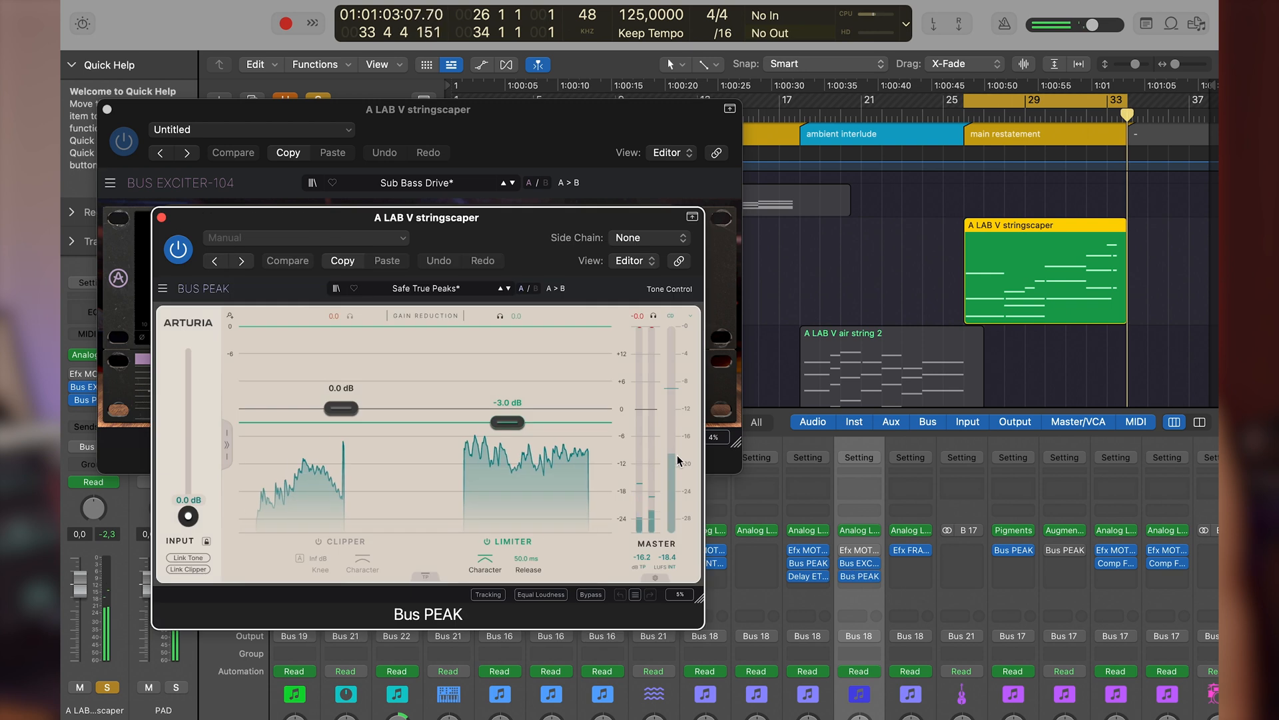
left_click(598, 595)
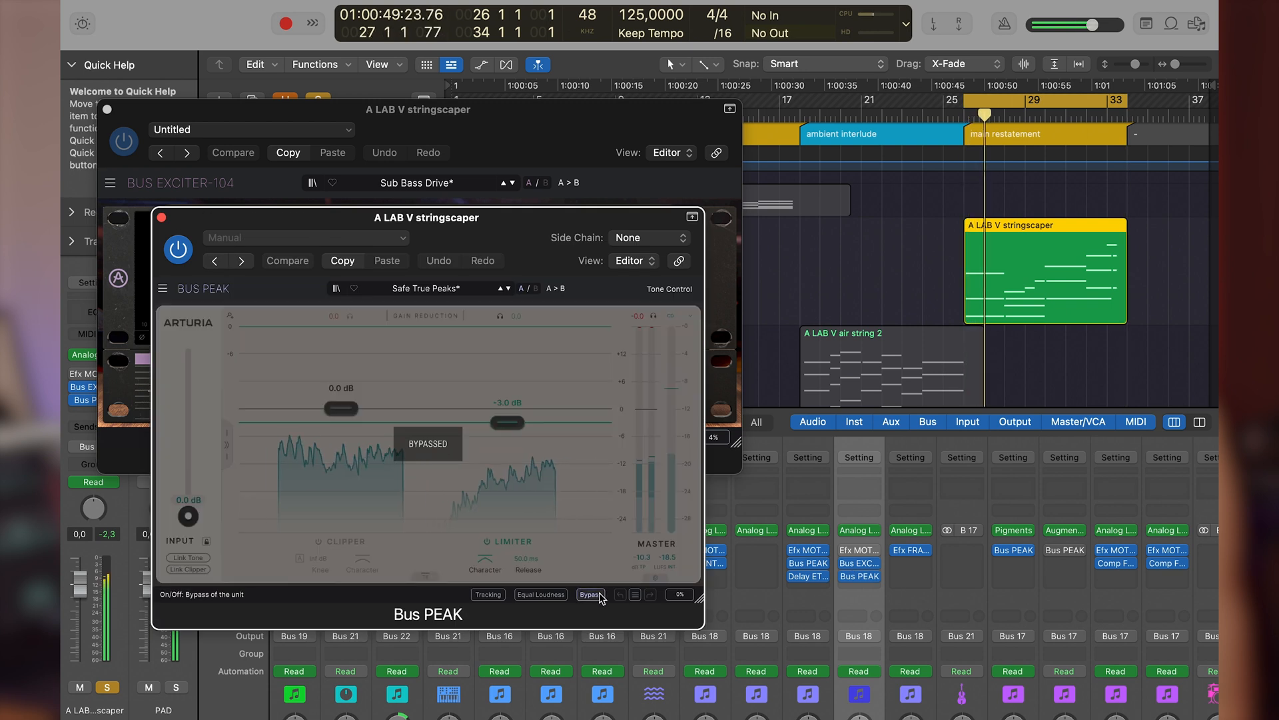
left_click(600, 597)
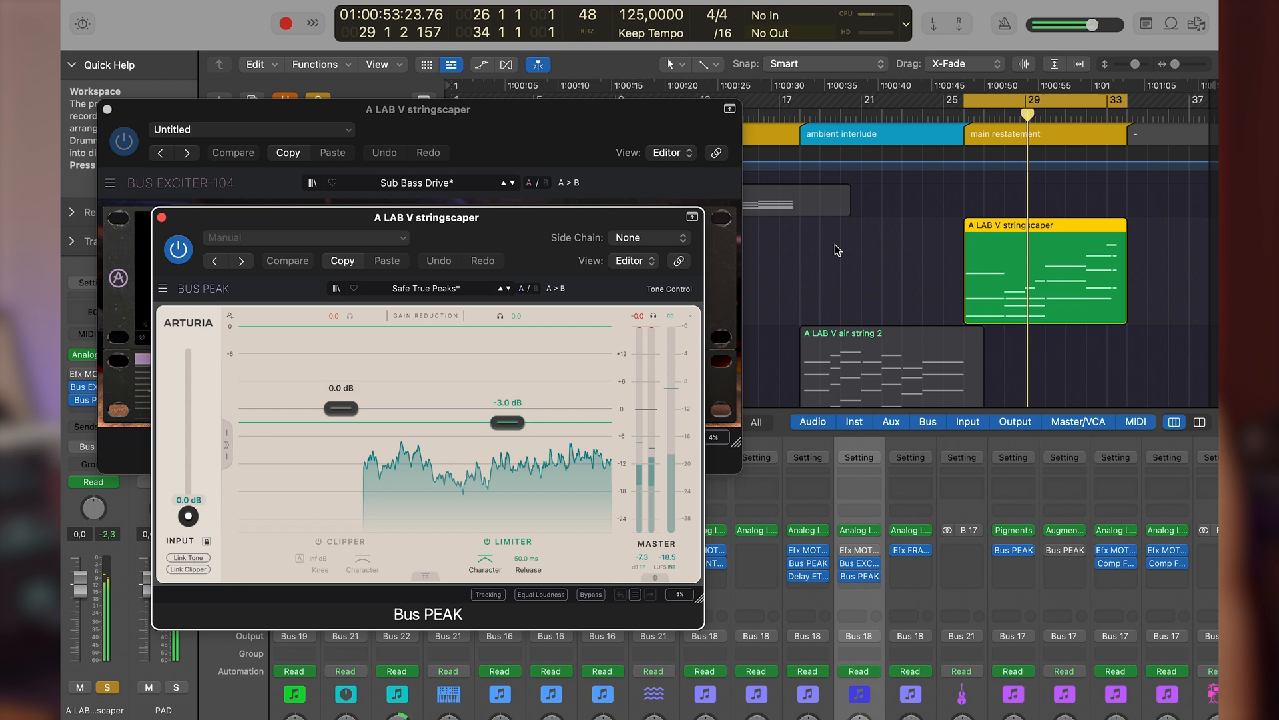
left_click(846, 550)
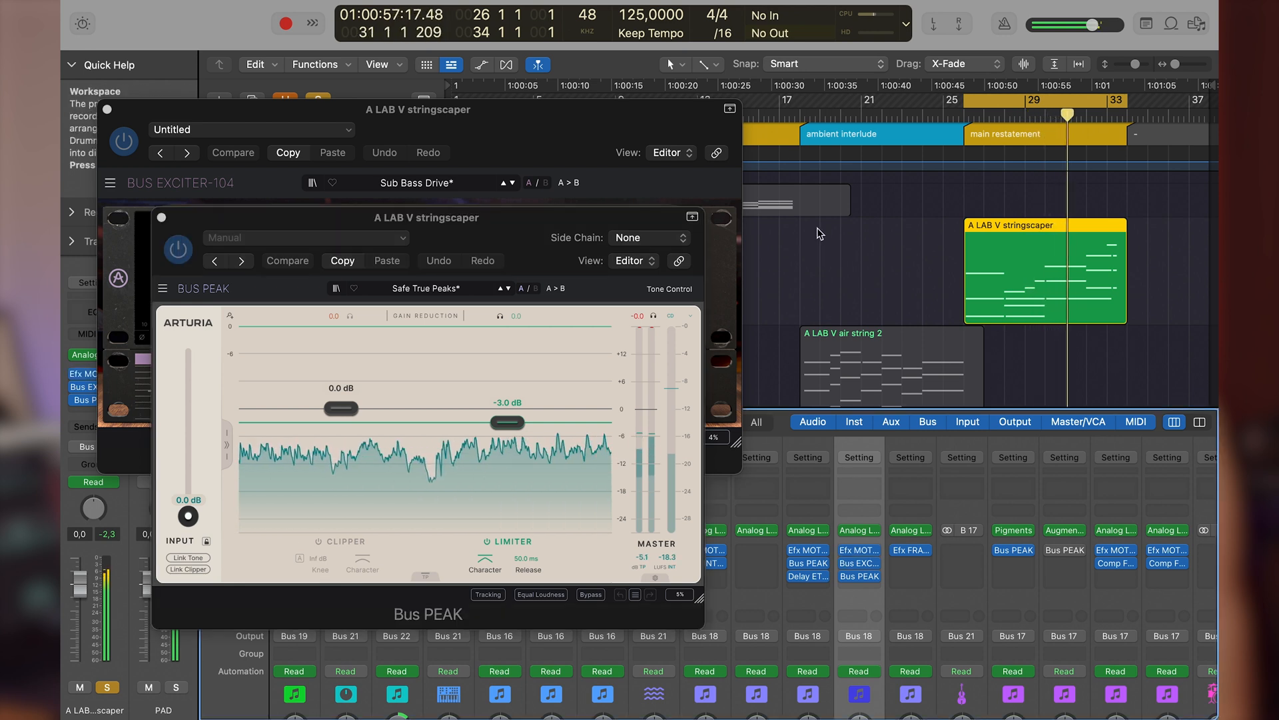